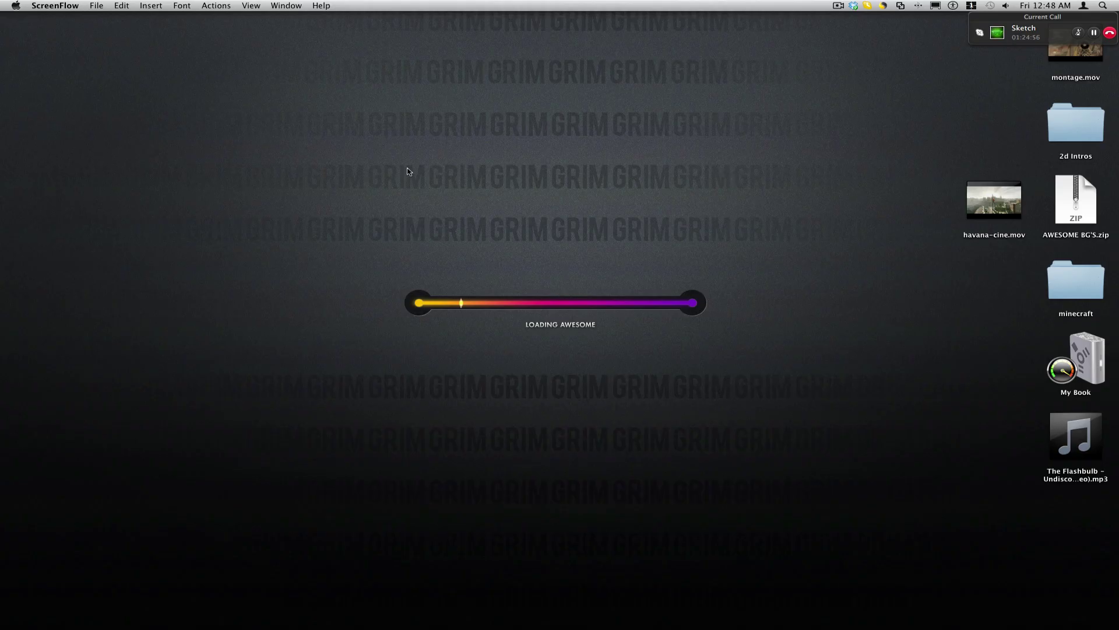
Preview havana-cine.mov from the desktop and let it play through to 00:00:04.
left_click_drag(287, 168, 864, 484)
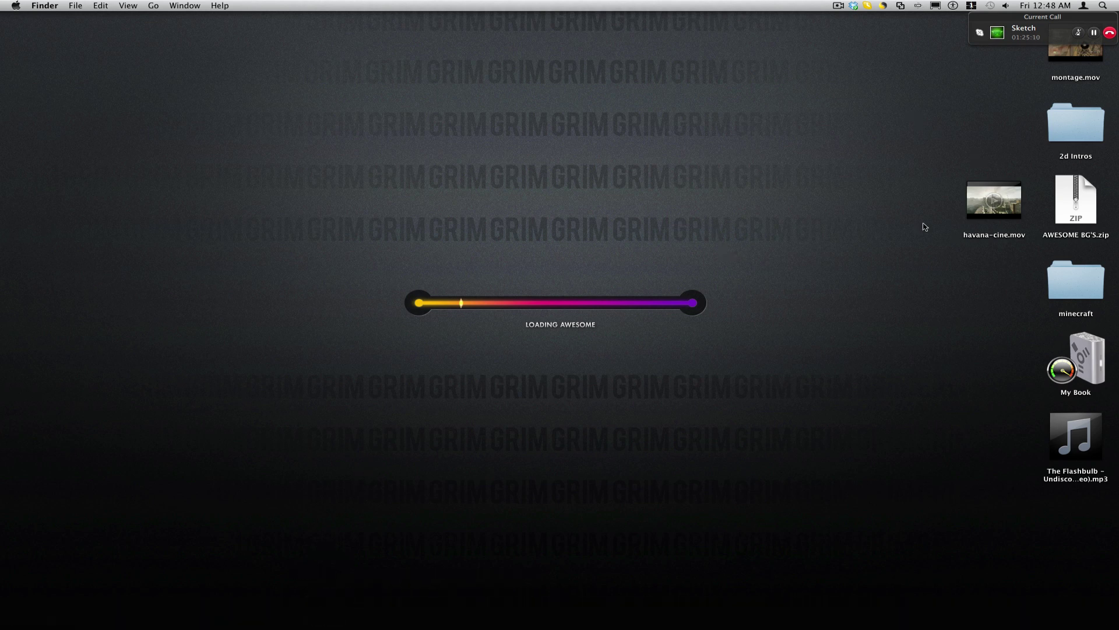
left_click_drag(390, 199, 718, 361)
left_click_drag(780, 381, 239, 206)
Close the havana-cine.mov Quick Look preview and deselect its desktop icon.
left_click(979, 213)
key("space")
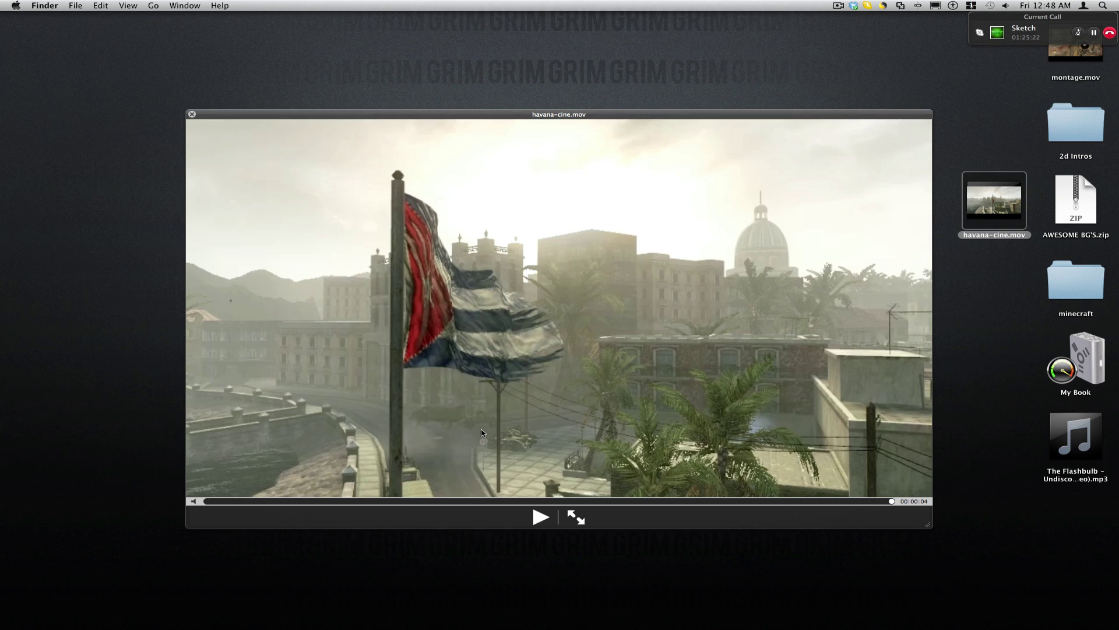
key("space")
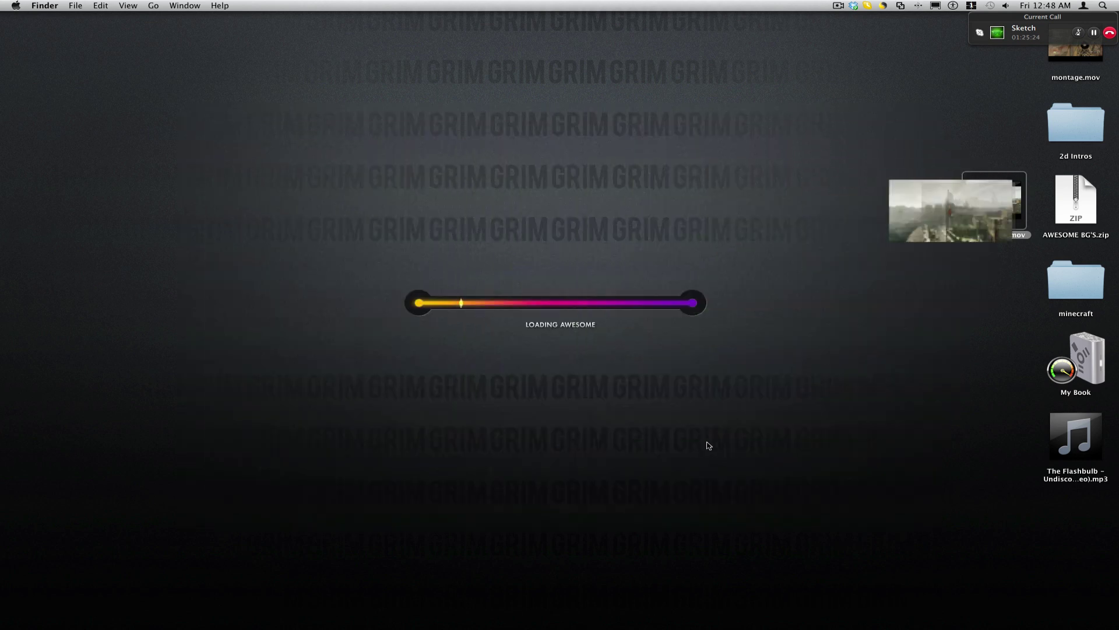
left_click_drag(317, 374, 544, 458)
mouse_move(499, 628)
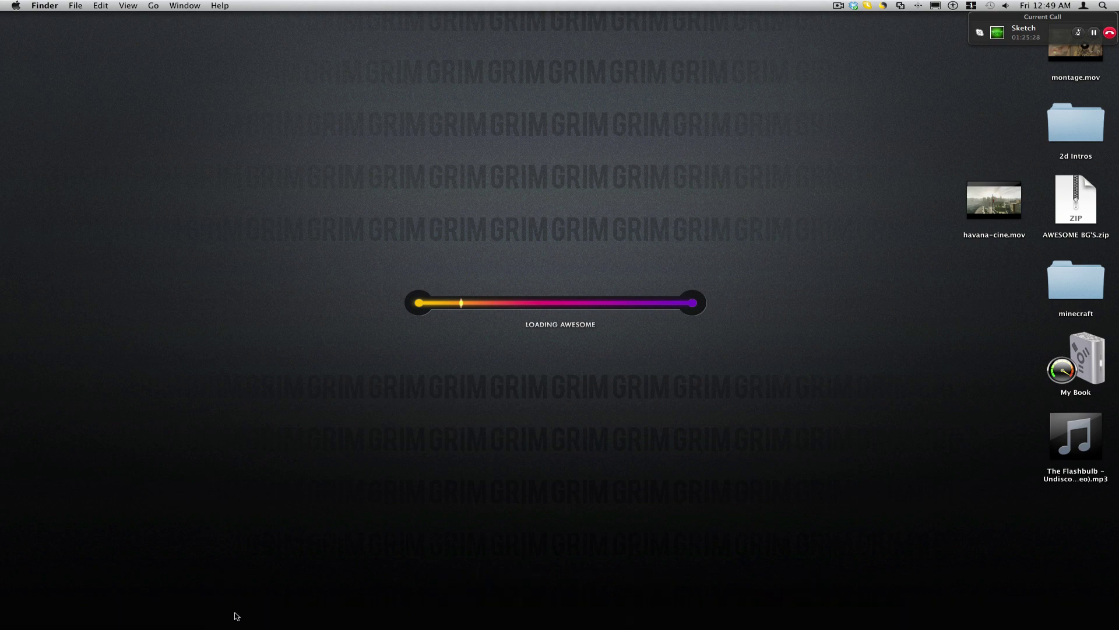
Create composition havana-cine 2 from the havana-cine.mp4 footage in the Project panel.
mouse_move(272, 626)
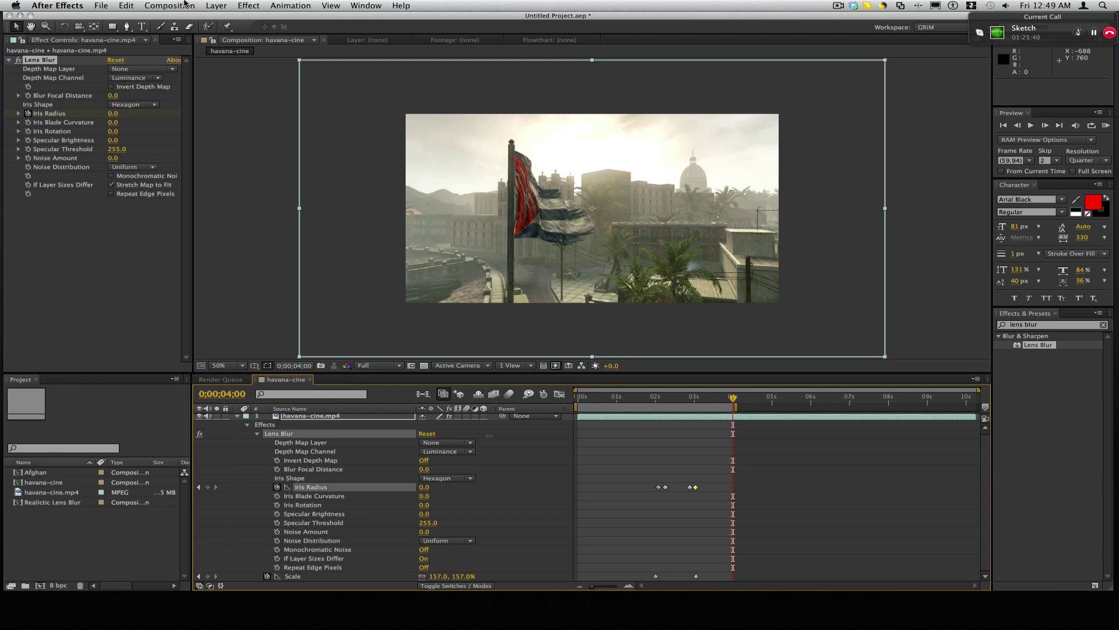
left_click(45, 493)
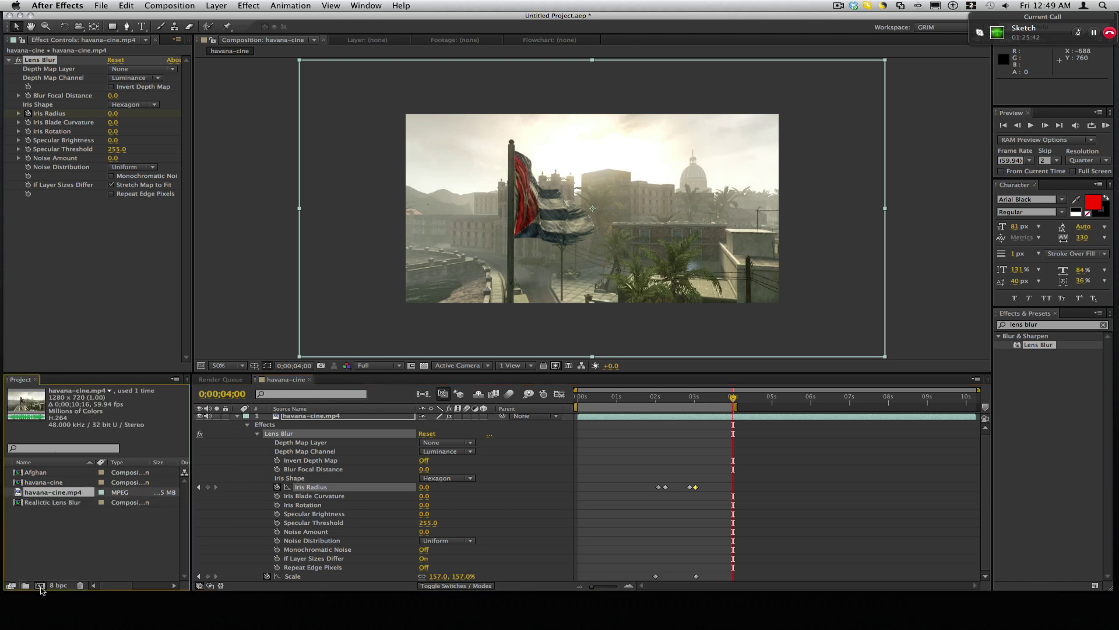
left_click(40, 585)
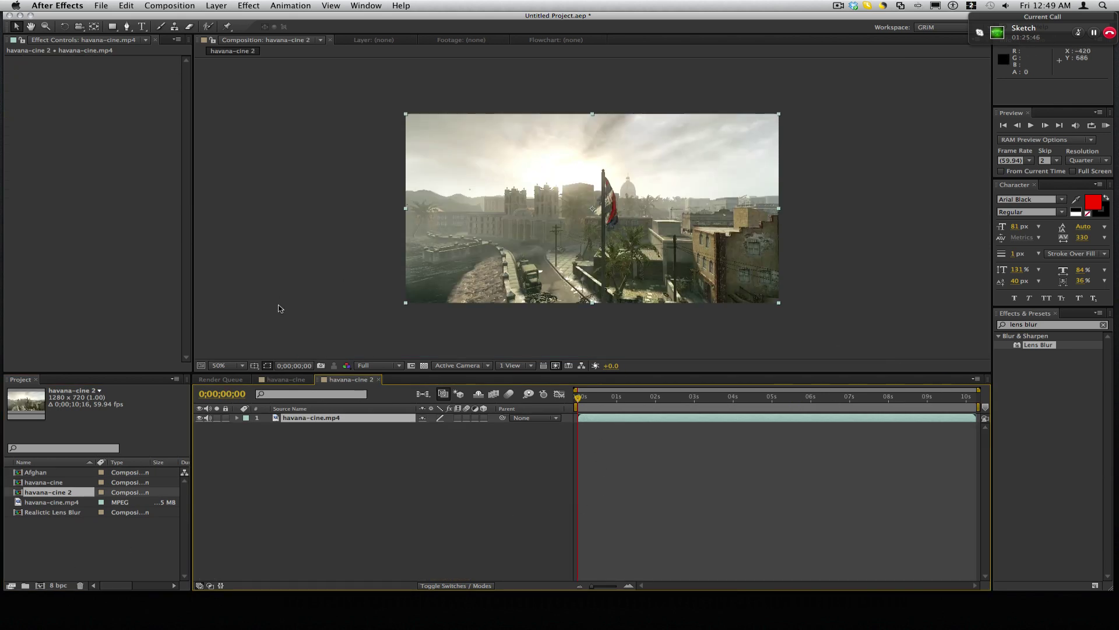
RAM-preview the havana-cine 2 composition, then stop playback.
key("KP_0")
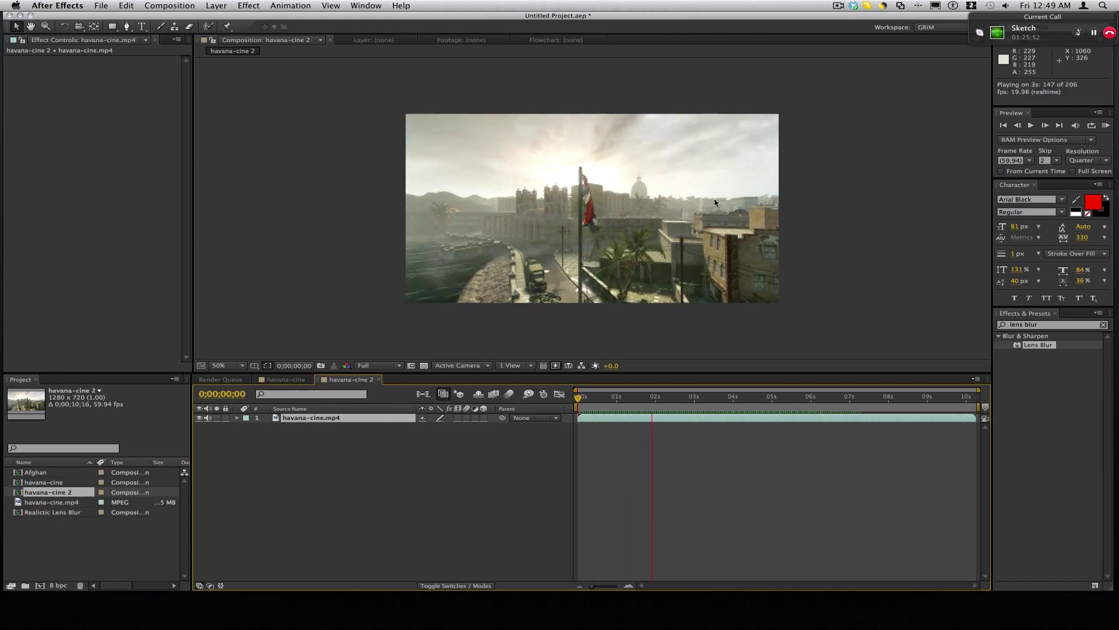
left_click(715, 202)
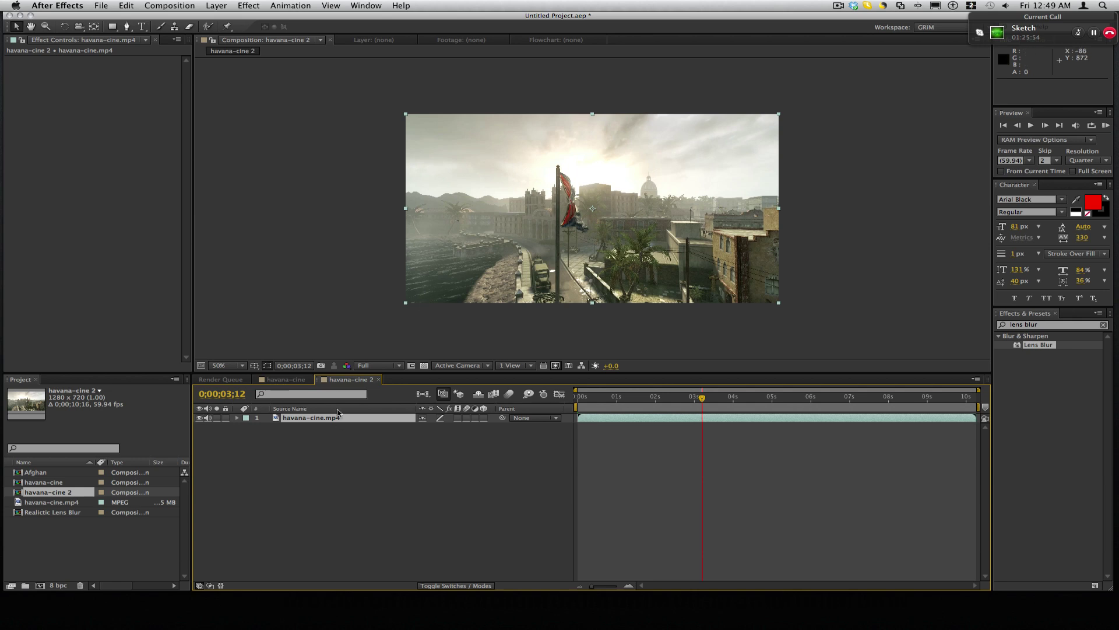
Keyframe Scale at 100% at 0;00;01;39 and 139% around three seconds.
key("s")
mouse_move(659, 400)
left_mouse_down()
mouse_move(620, 399)
mouse_move(642, 400)
left_mouse_up()
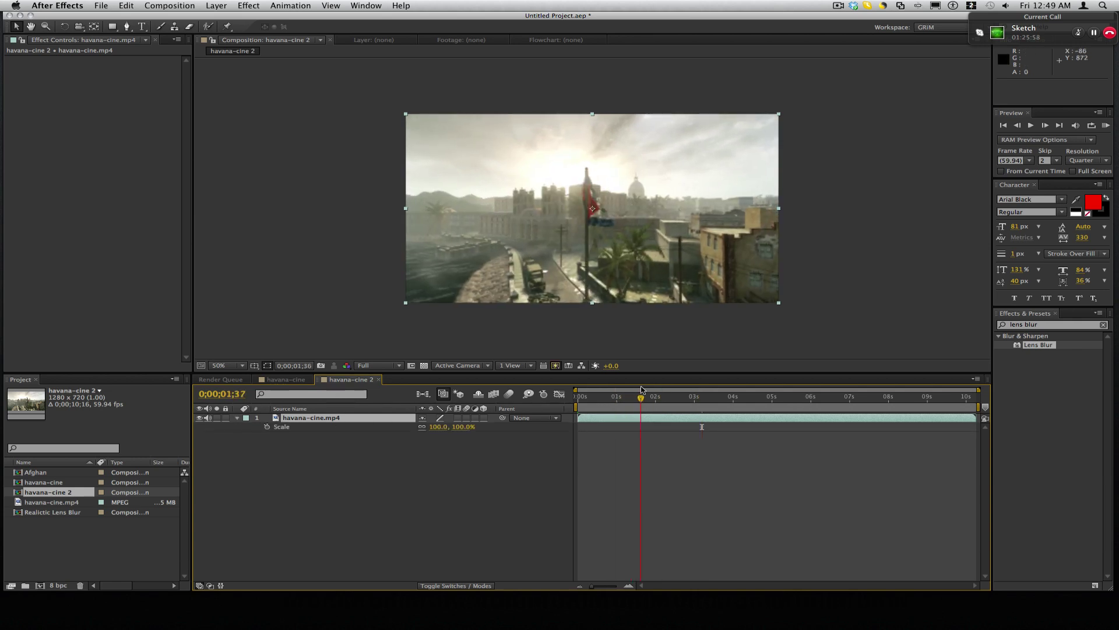
left_click(266, 427)
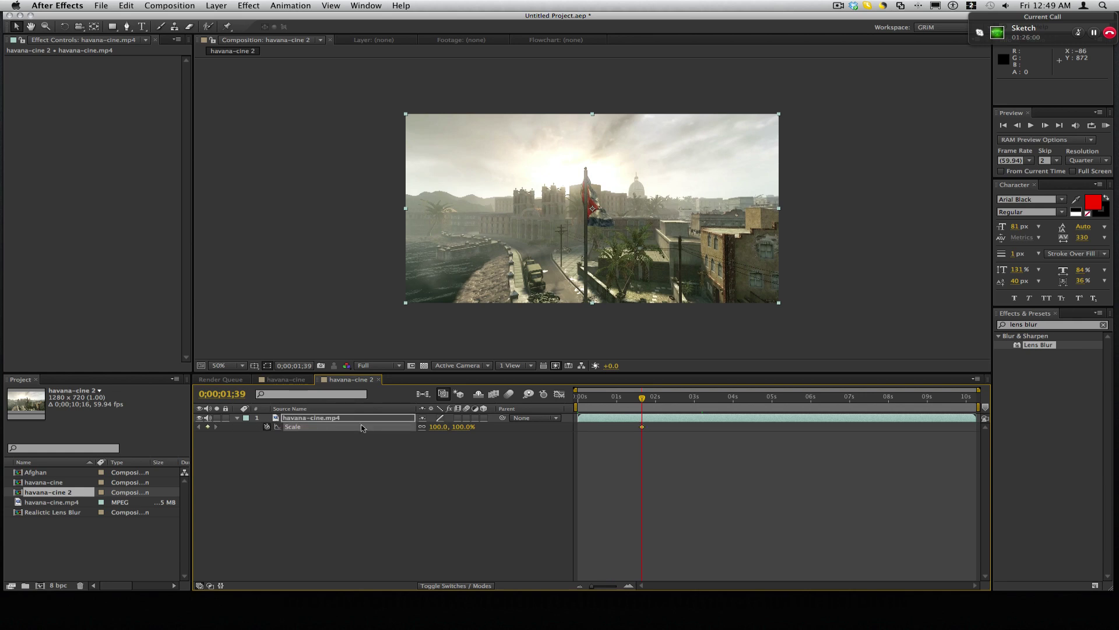
left_click_drag(645, 397, 695, 399)
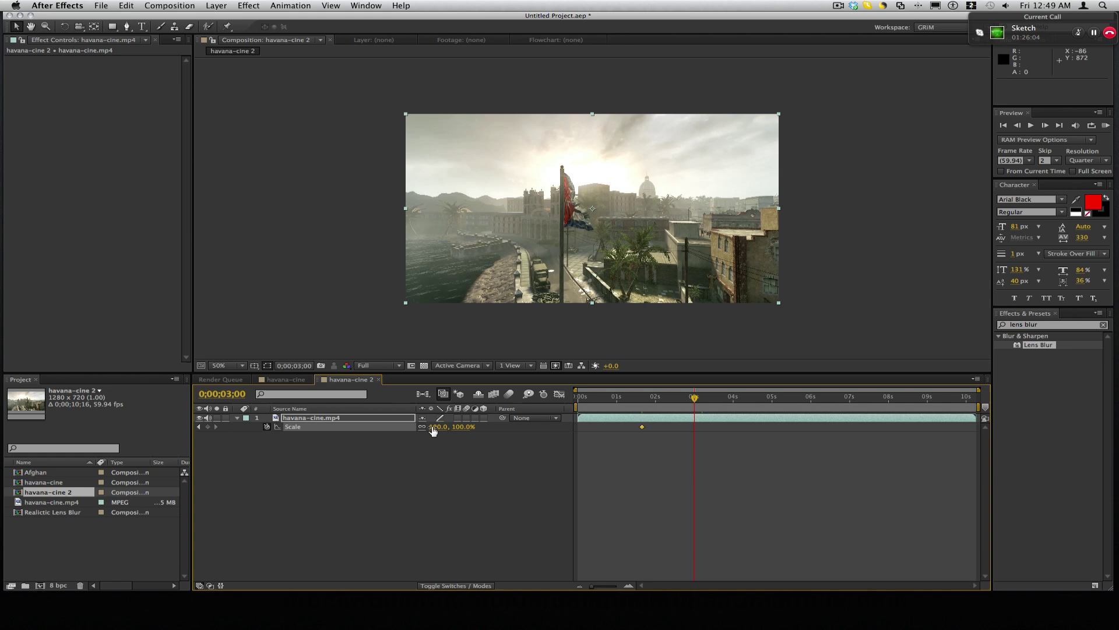
left_click_drag(432, 429, 455, 429)
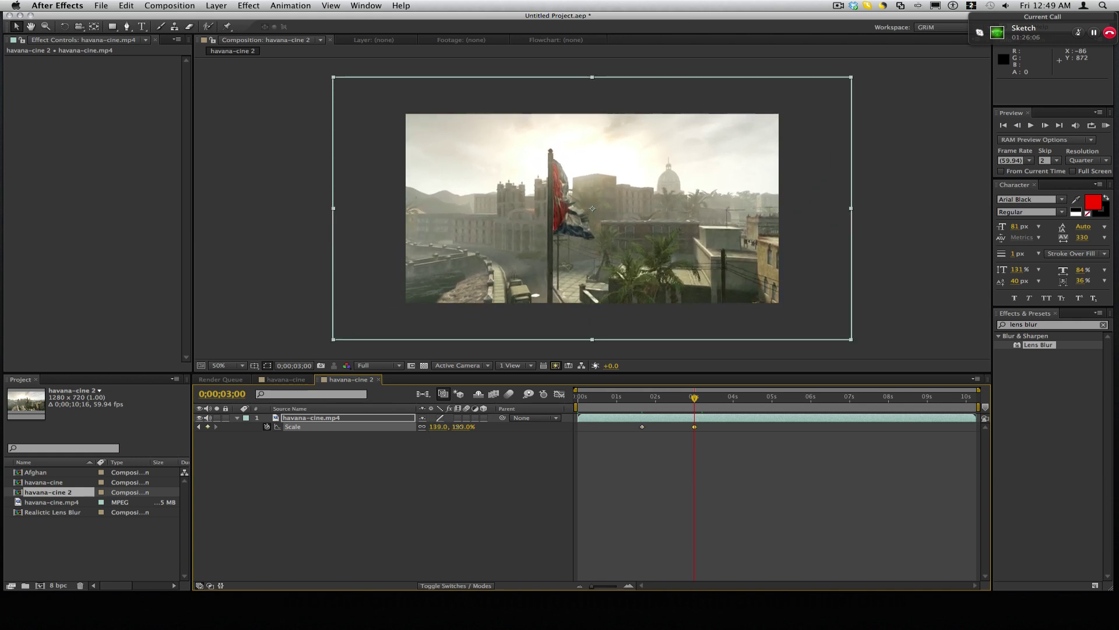
Preview the zoom and move the second Scale keyframe to 0;00;02;43.
key("KP_0")
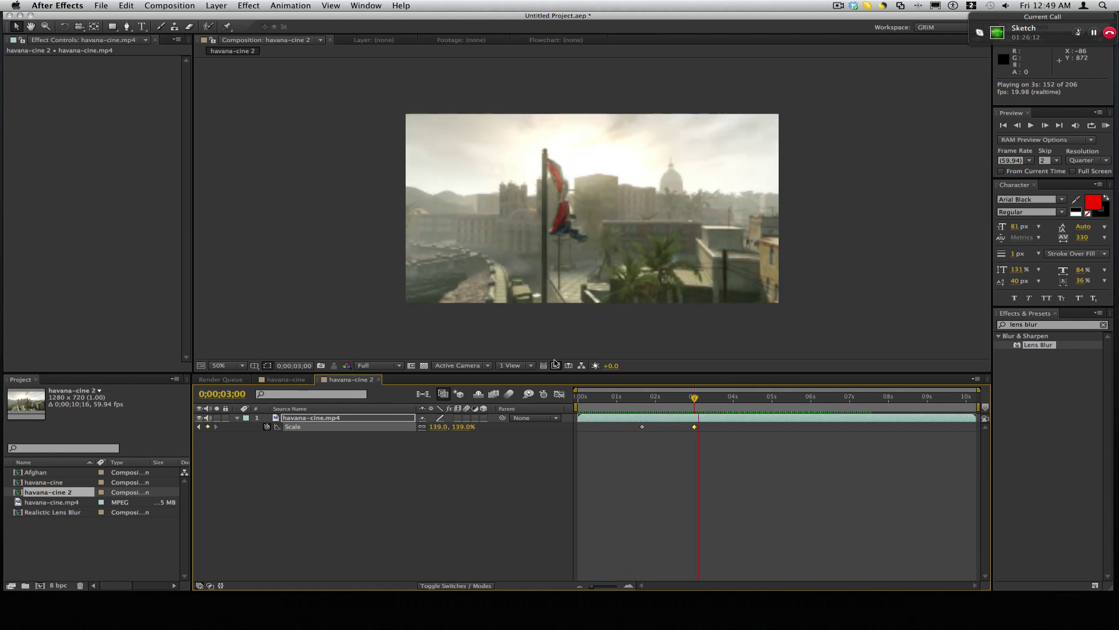
key("space")
left_click_drag(696, 429, 636, 429)
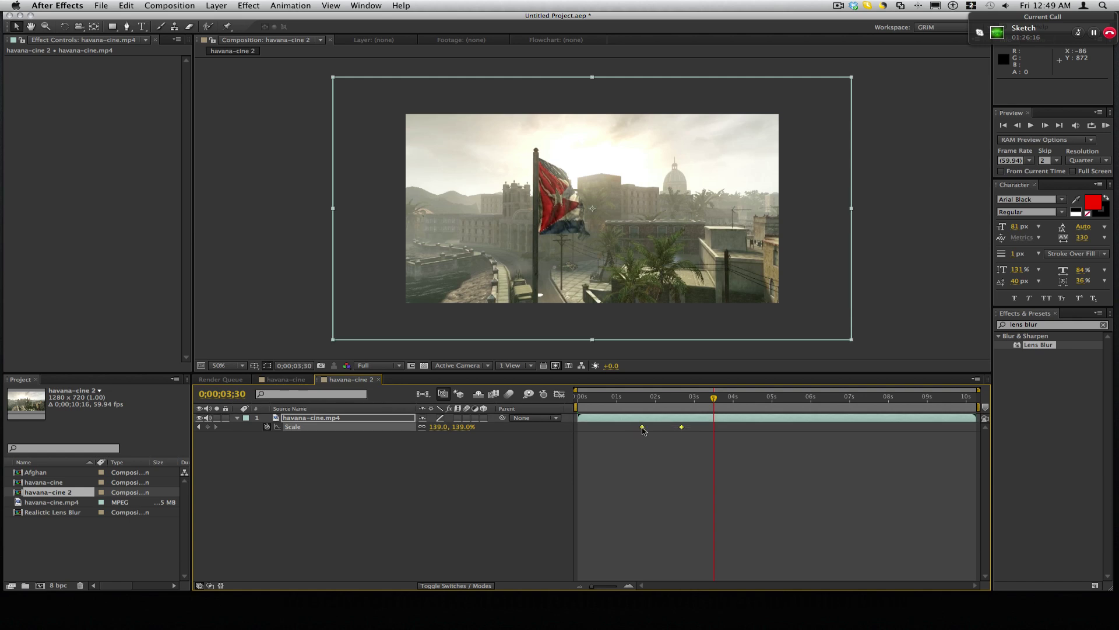
Apply Easy Ease to both Scale keyframes.
right_click(642, 430)
mouse_move(692, 537)
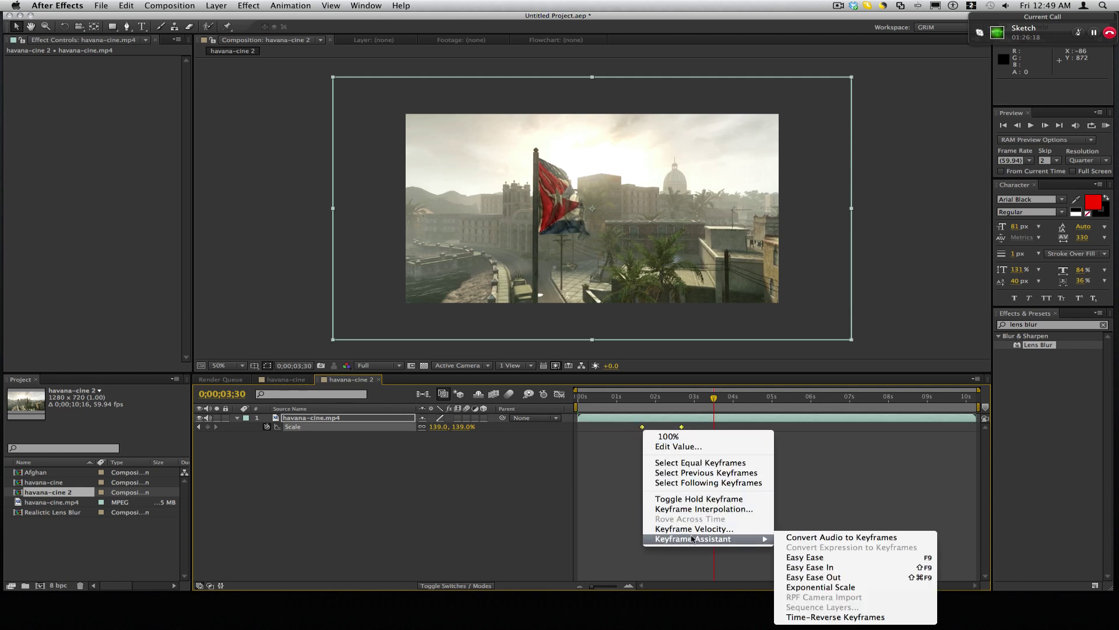
left_click(805, 557)
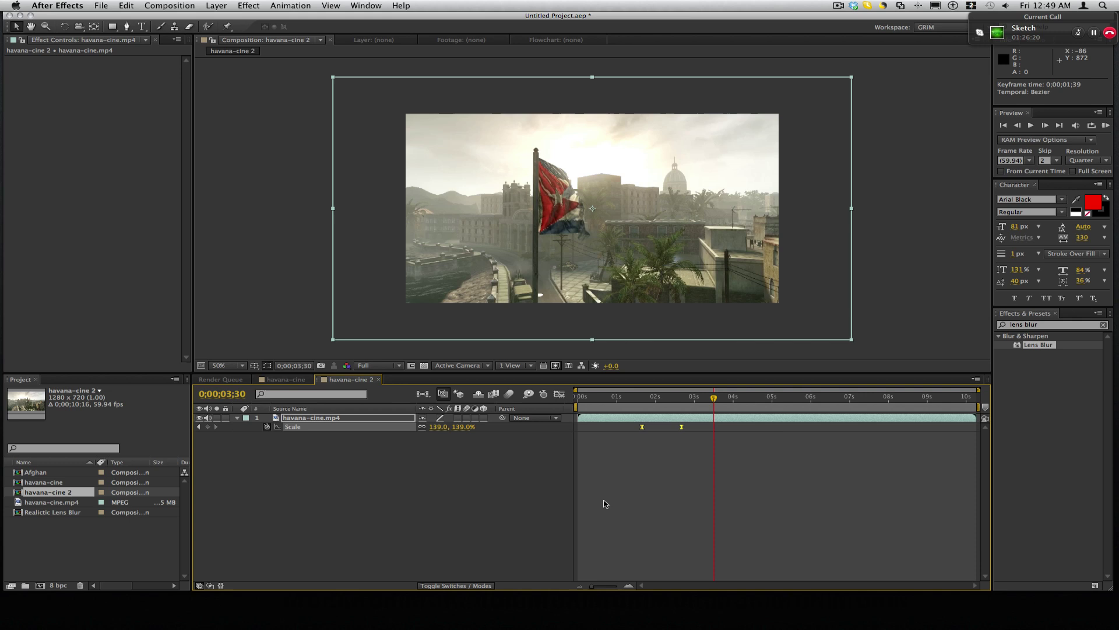
left_click(604, 504)
RAM-preview the eased zoom and scrub from 0;00;01;36 to check in-between Scale values.
key("KP_0")
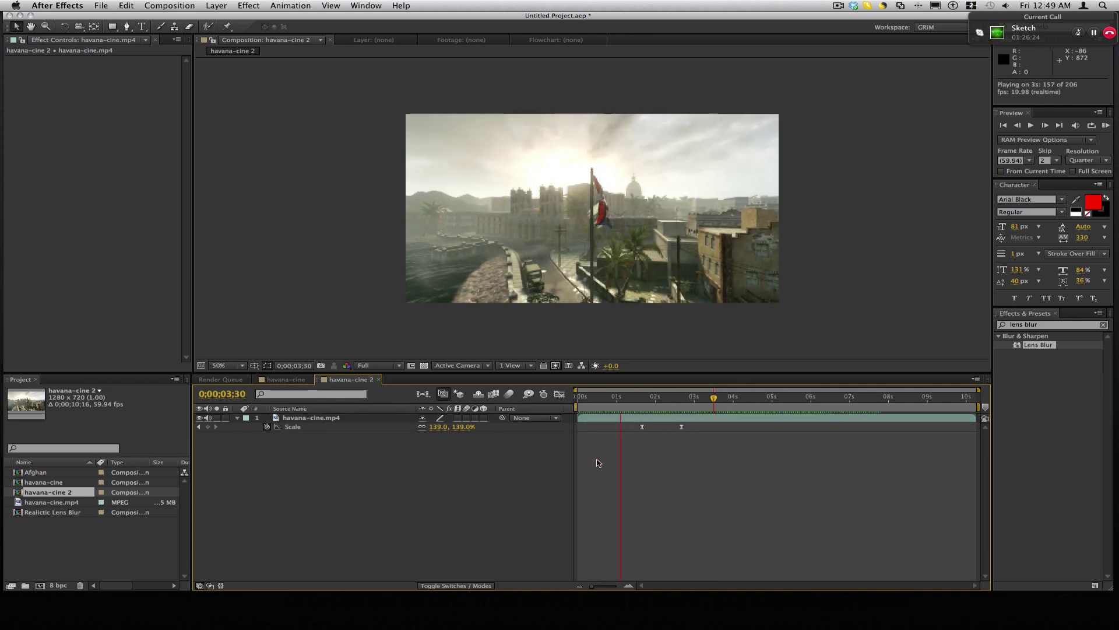
key("space")
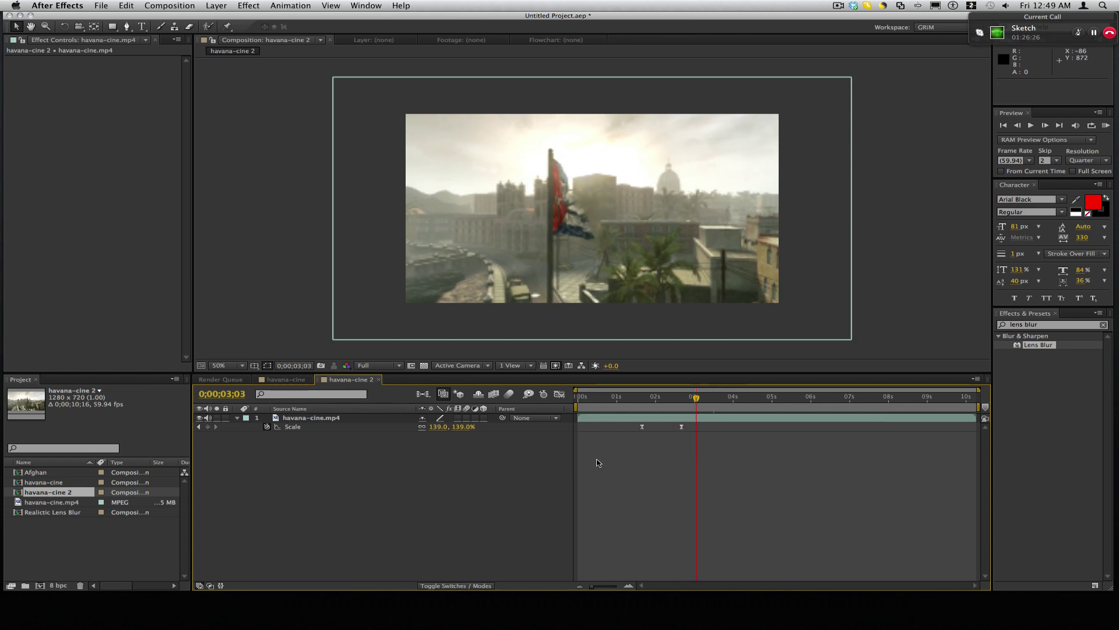
left_click(641, 400)
mouse_move(641, 400)
left_mouse_down()
mouse_move(695, 398)
mouse_move(649, 404)
left_mouse_up()
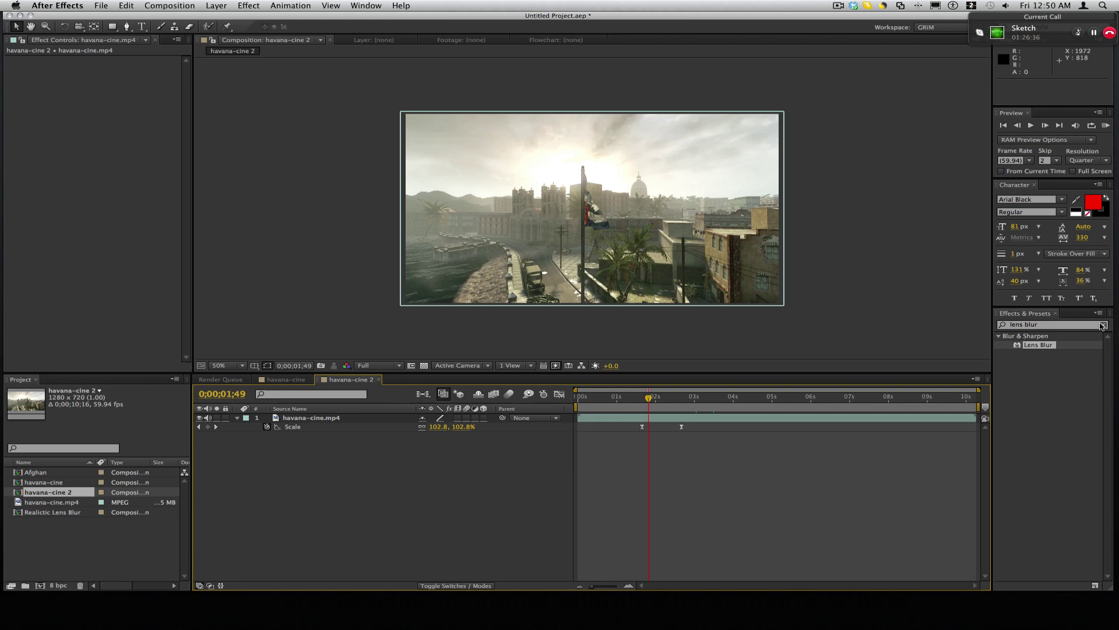
Clear the previous effects search and bring up the Effects & Presets panel.
left_click(1103, 326)
left_click(1028, 315)
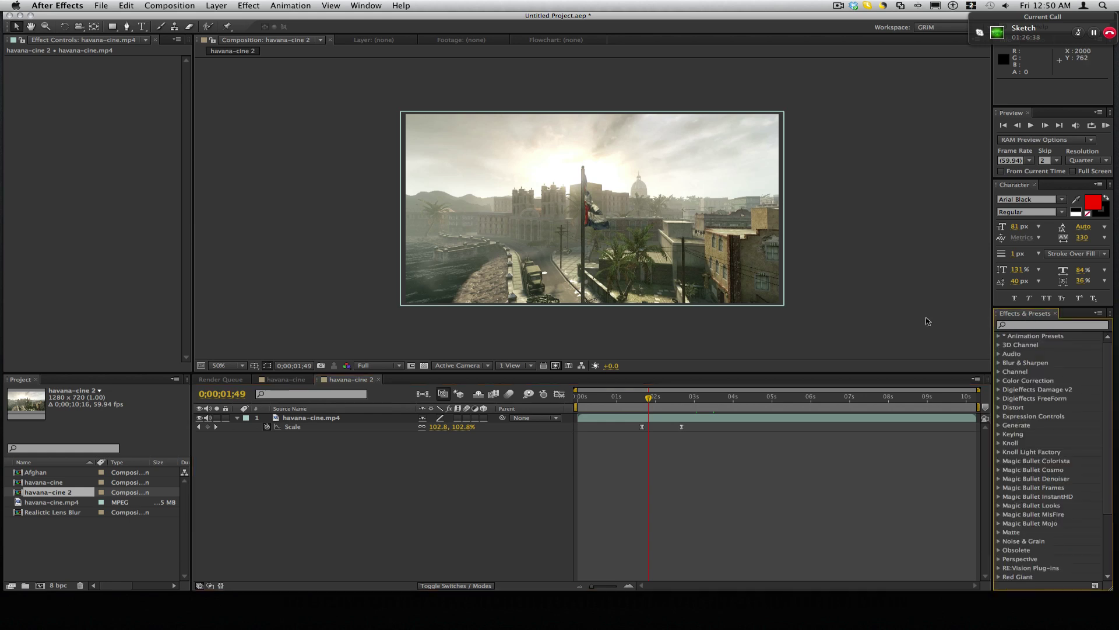
left_click(359, 6)
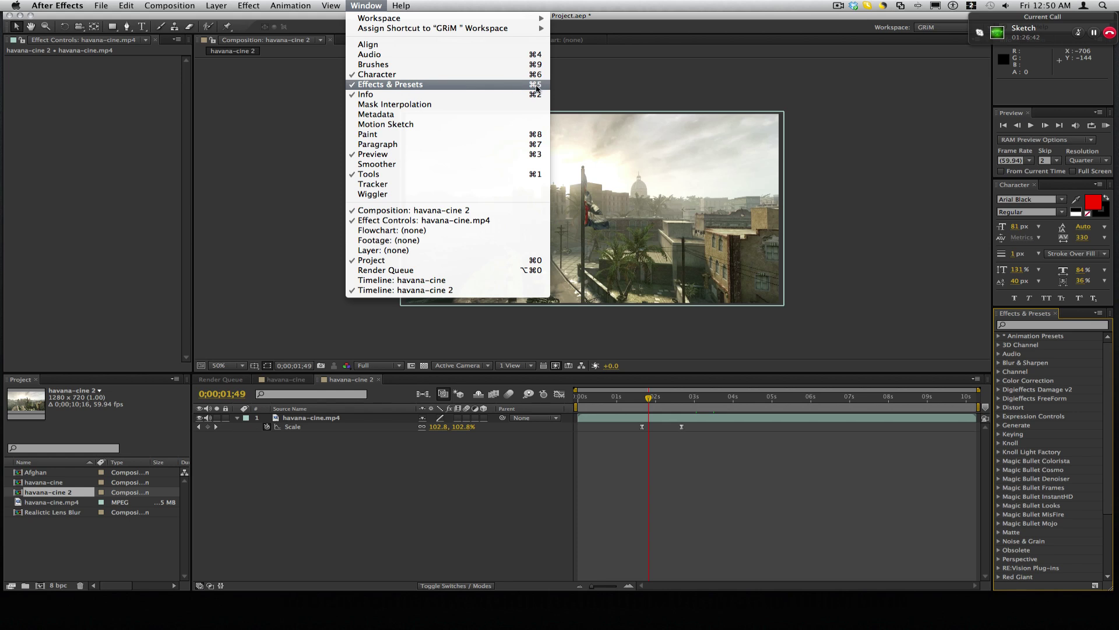
left_click(532, 86)
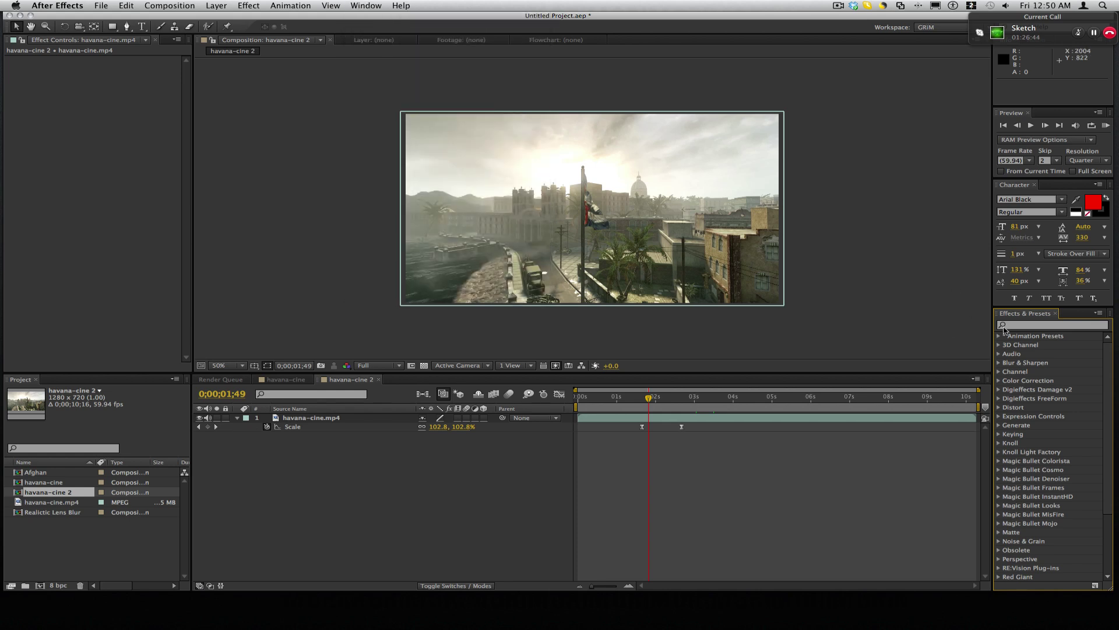
Search 'lens bl' and apply Lens Blur to the footage in the composition.
left_click(1017, 326)
type("lens")
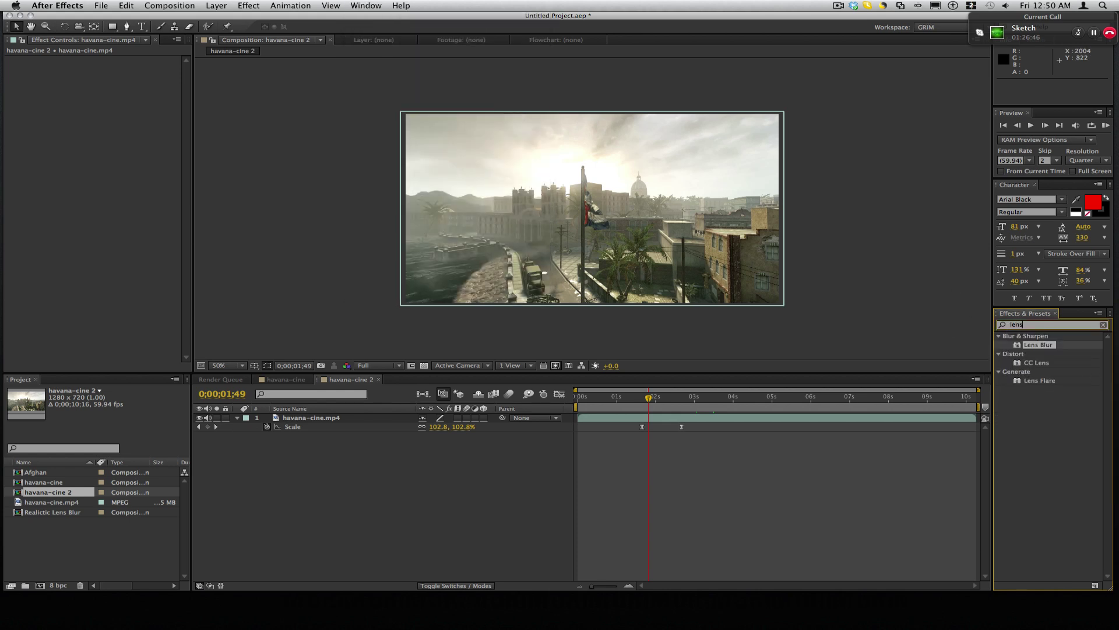
type(" blur")
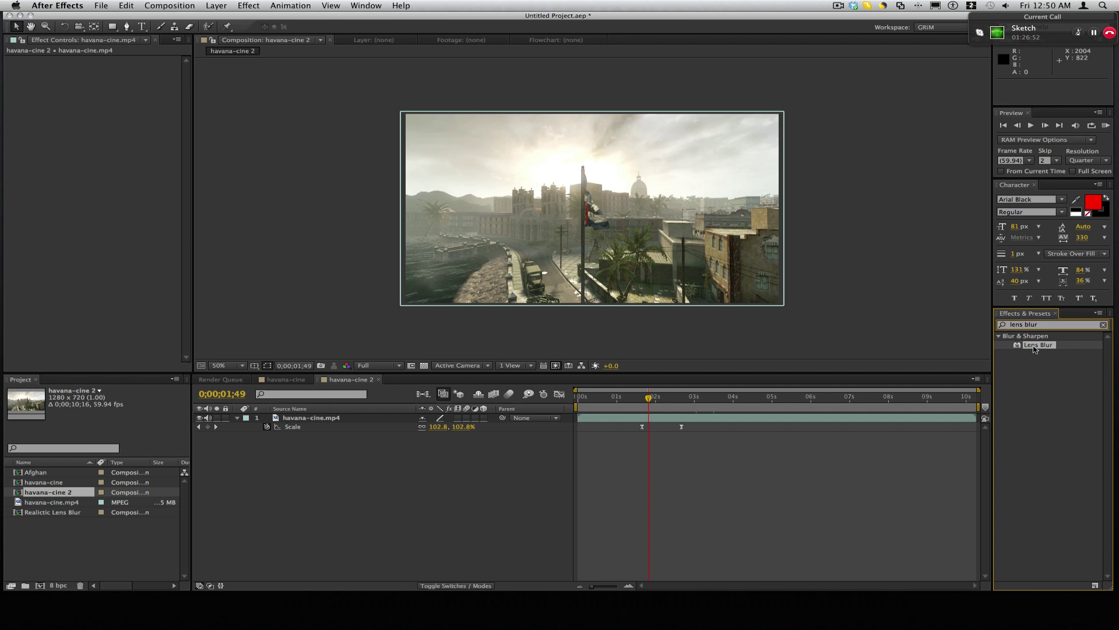
left_click_drag(1035, 348, 640, 262)
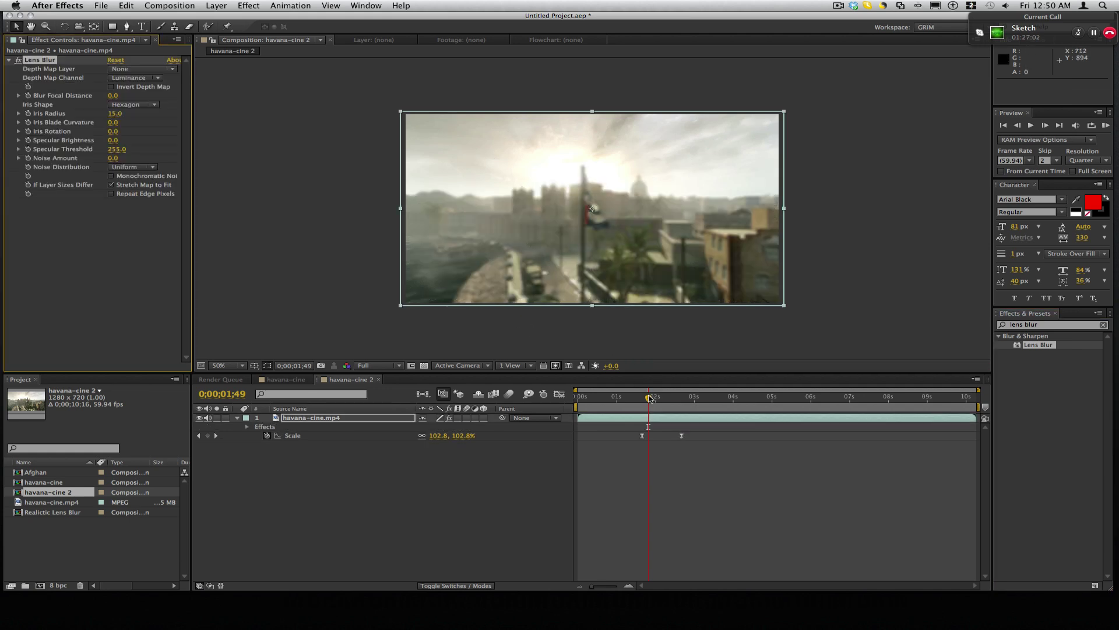
left_click_drag(650, 398, 649, 400)
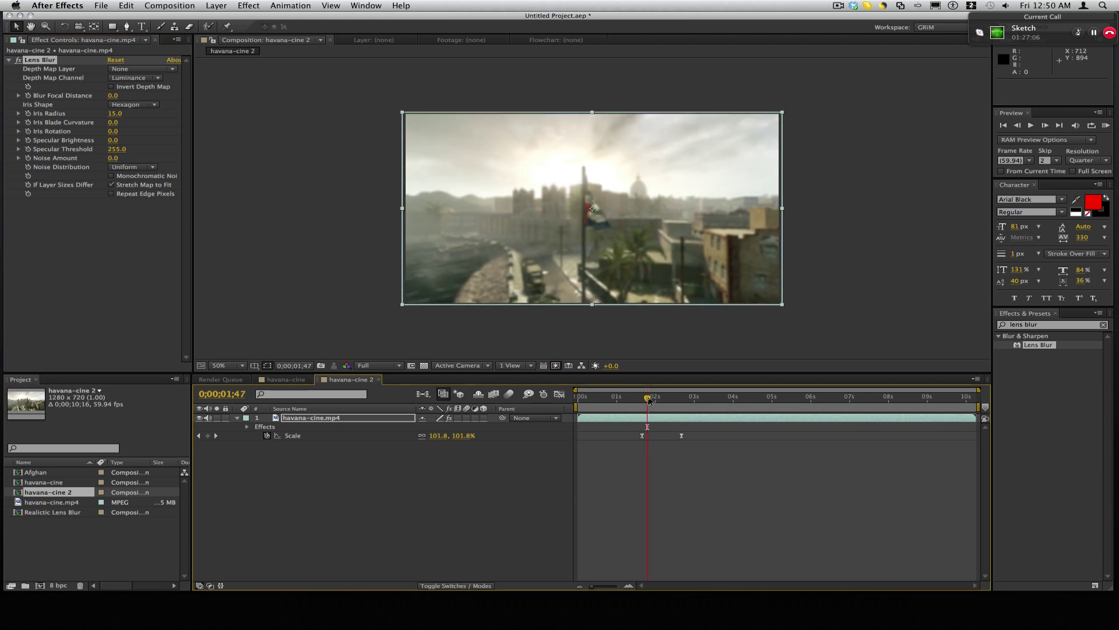
Reveal Lens Blur's properties and set a starting Iris Radius keyframe at 15.0.
left_click(330, 417)
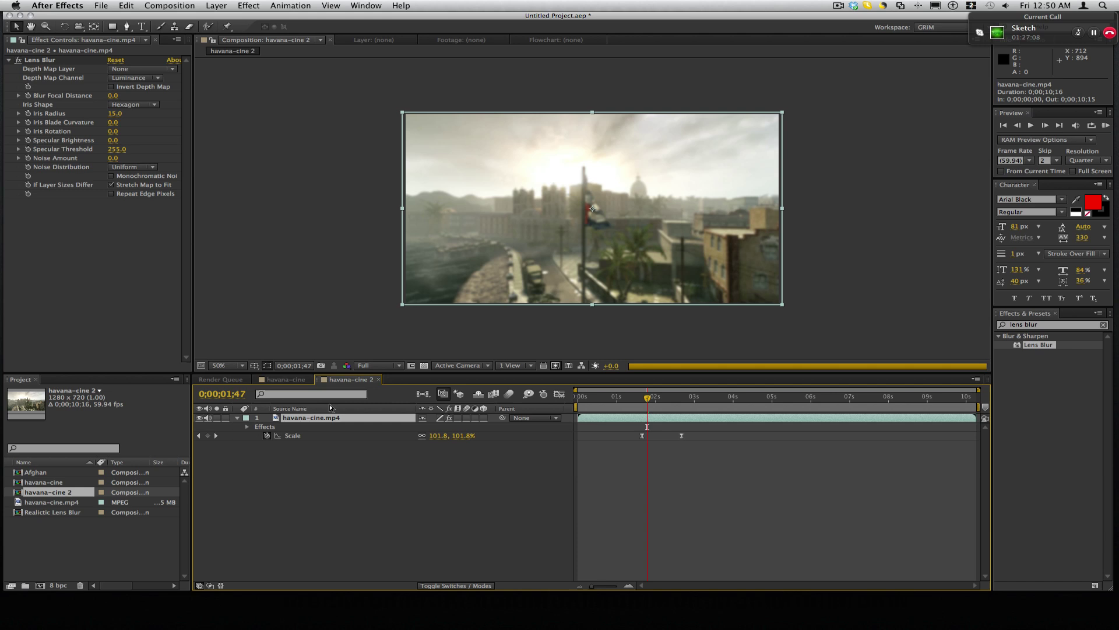
key("shift+s")
key("s")
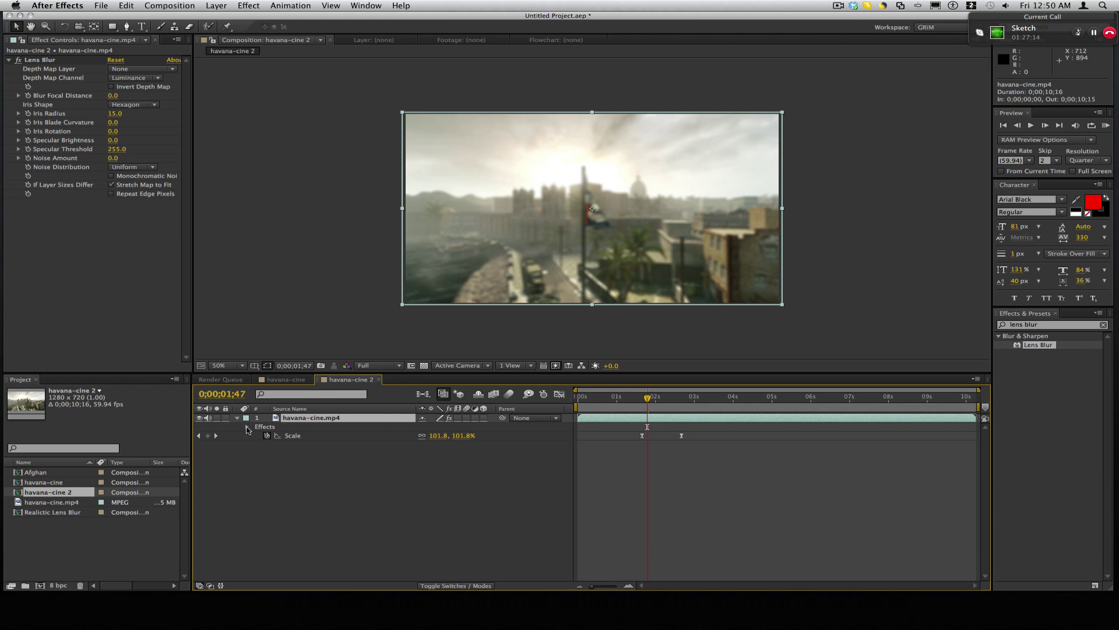
left_click(247, 428)
left_click(257, 436)
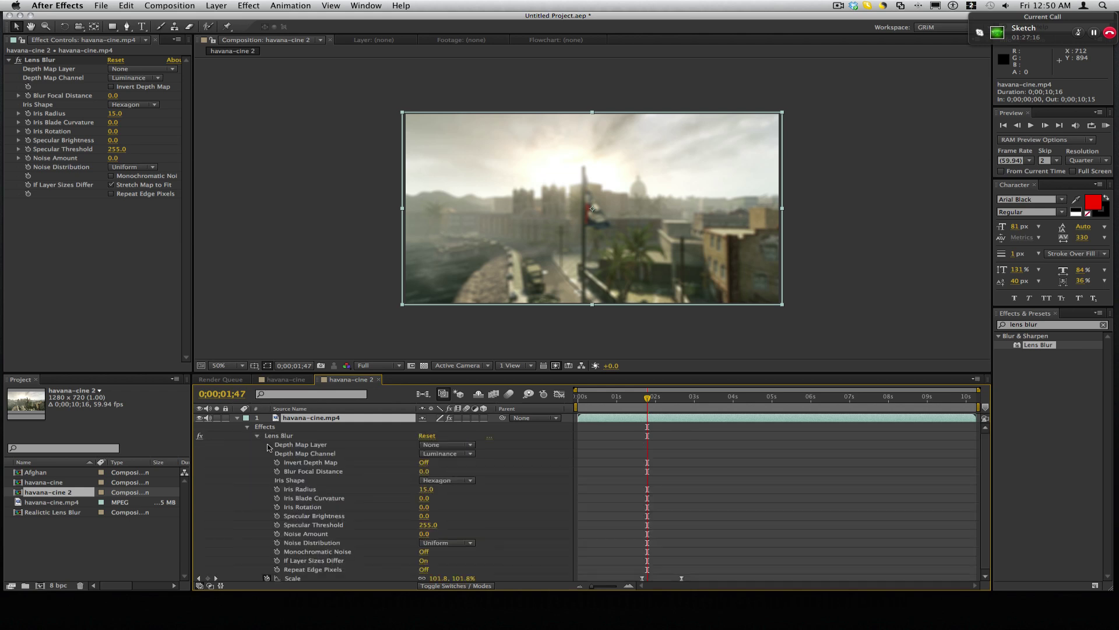
left_click(278, 489)
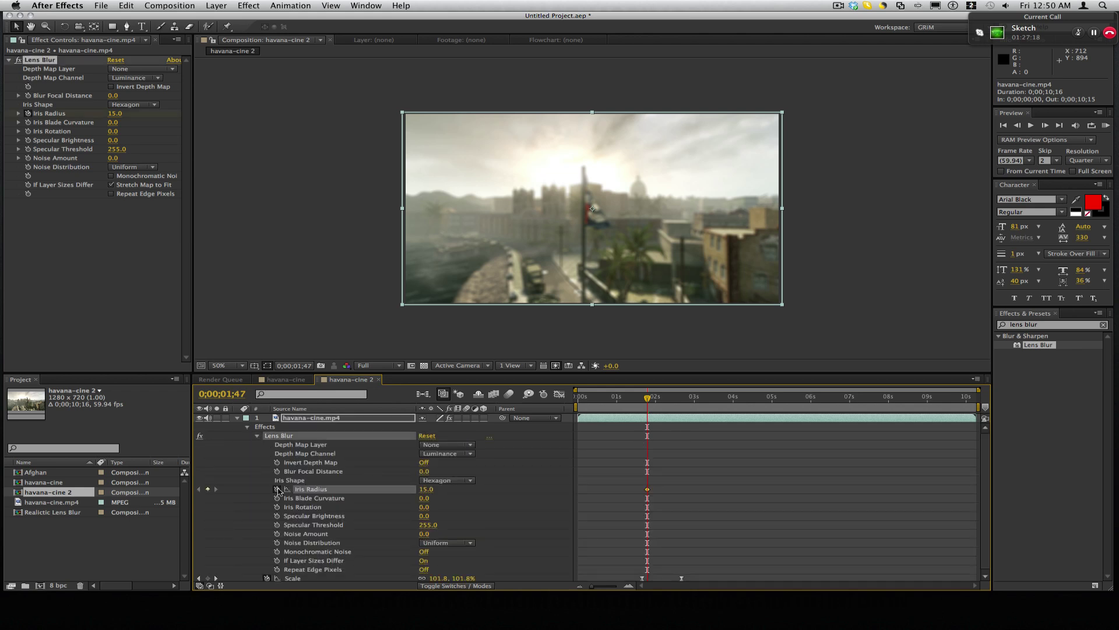
left_click_drag(647, 400, 675, 400)
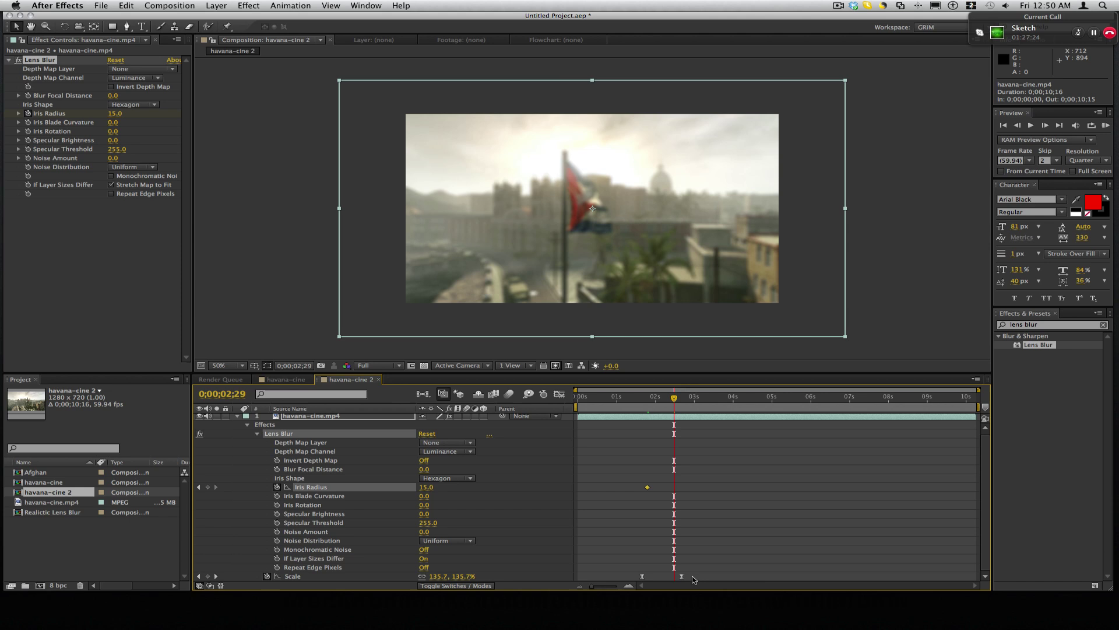
Key Iris Radius at 0;00;02;29, then 0.0 at 0;00;01;43 and 0;00;02;34.
left_click(208, 487)
left_click_drag(674, 400, 647, 402)
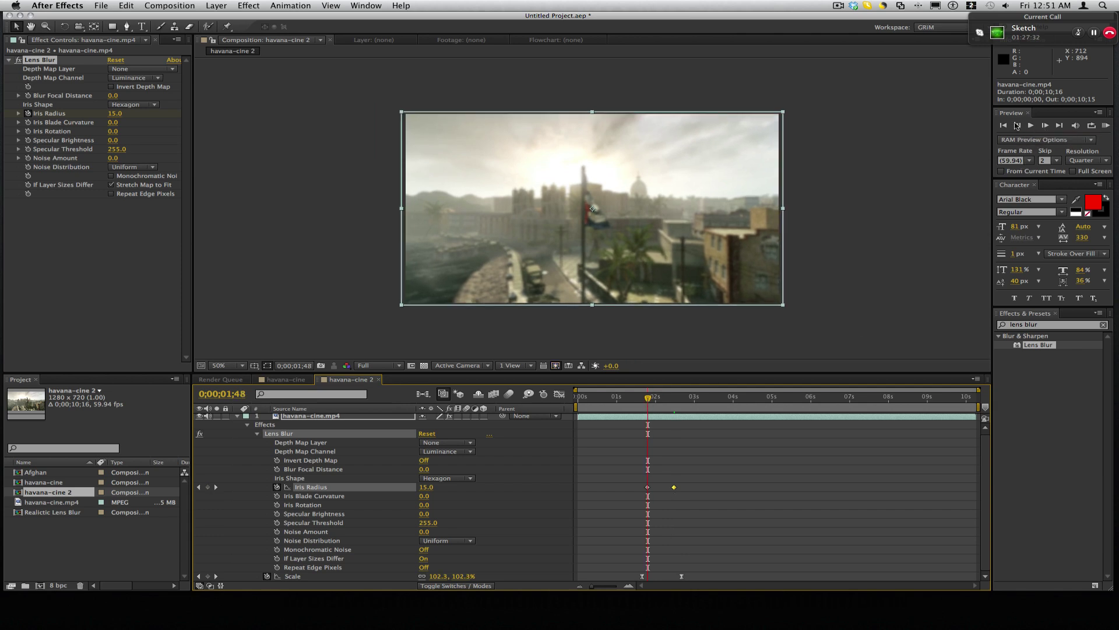
left_click(1017, 126)
left_click(1018, 126)
left_click(1017, 126)
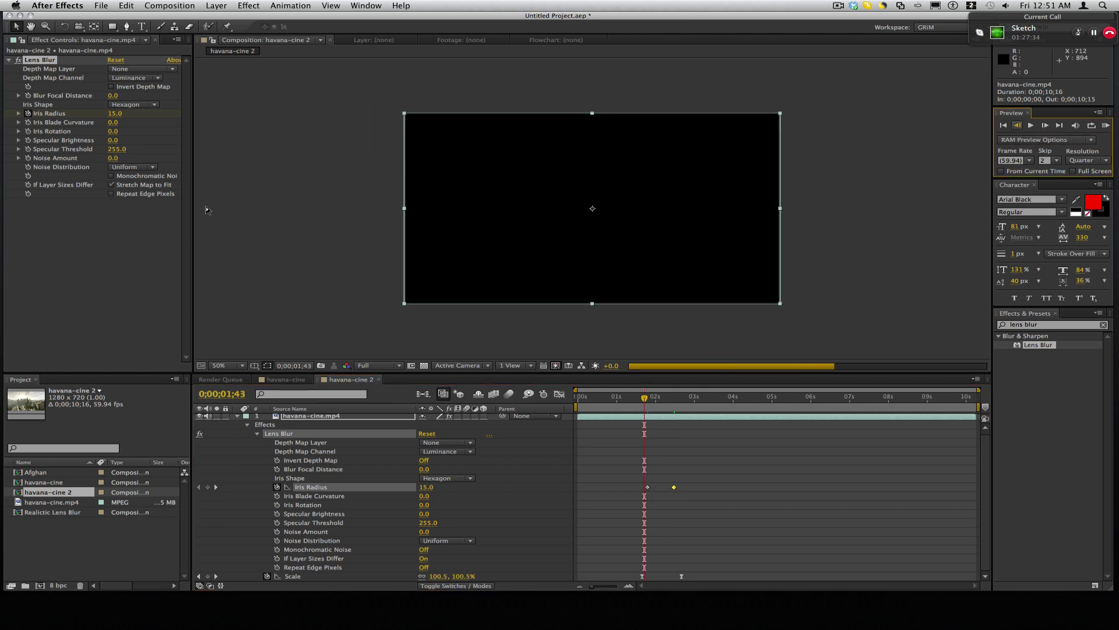
left_click_drag(420, 492, 409, 492)
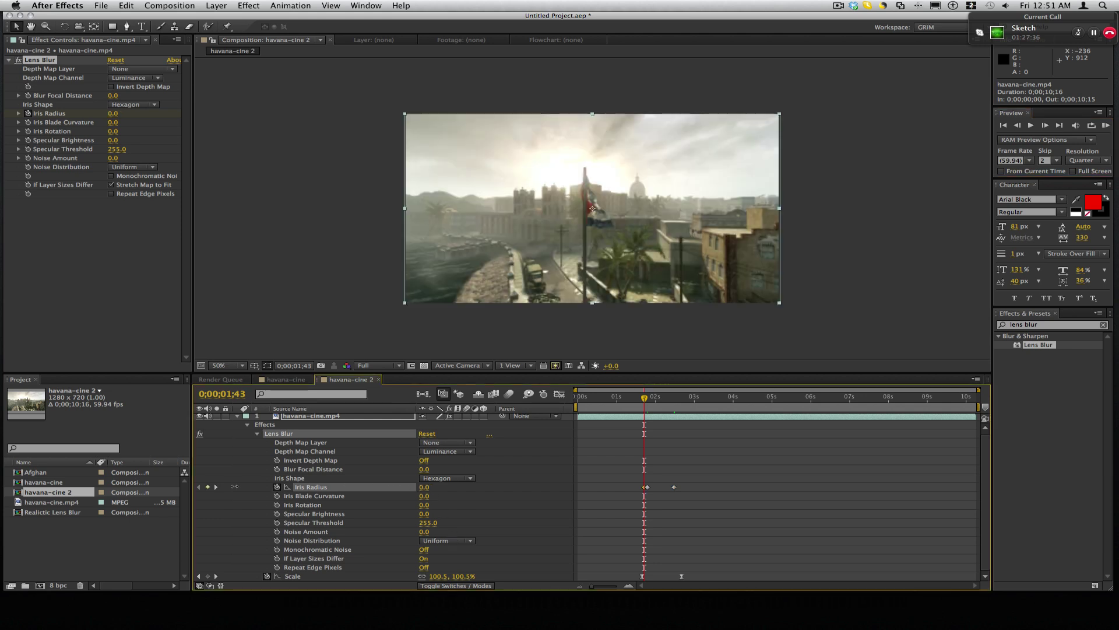
left_click_drag(656, 399, 678, 399)
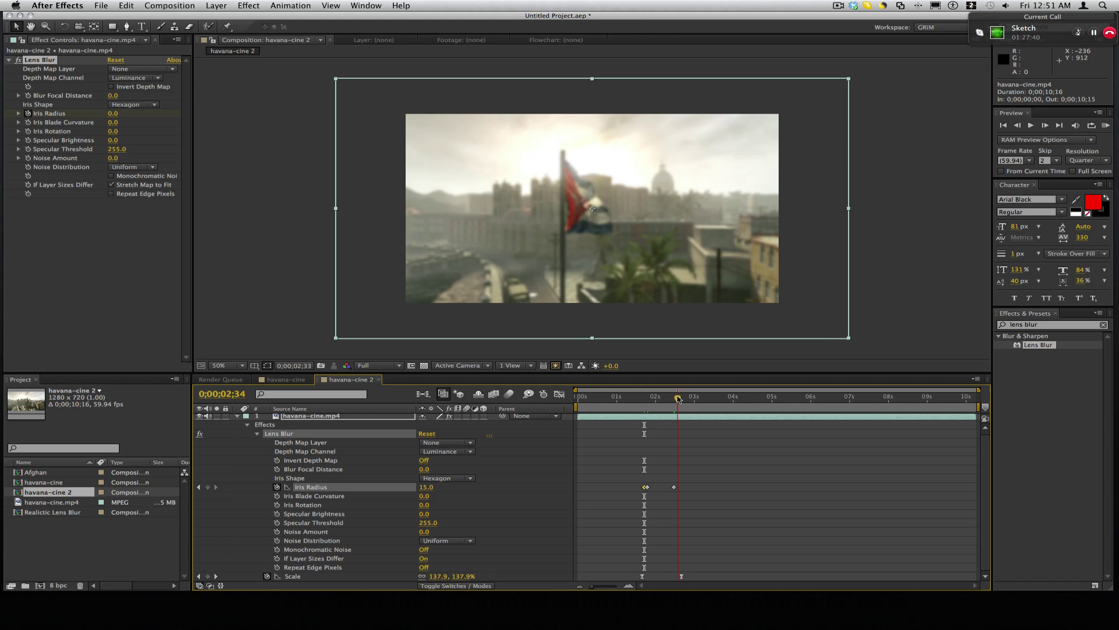
left_click_drag(419, 487, 406, 487)
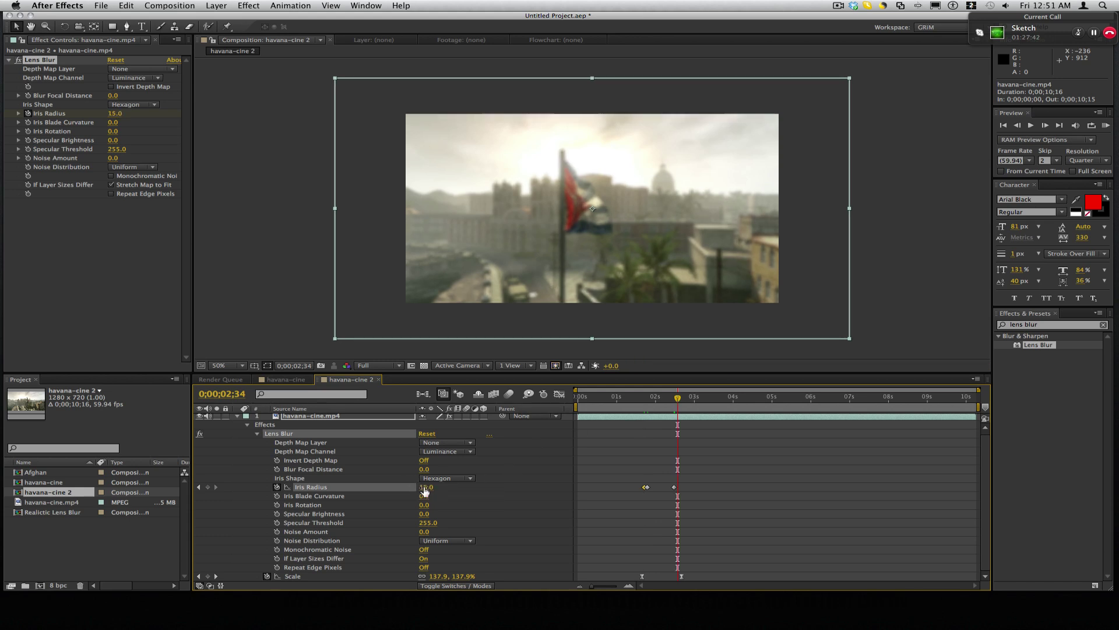
Apply Easy Ease In to the Lens Blur keyframes and RAM-preview the blur.
left_click(737, 505)
left_click_drag(736, 505, 612, 483)
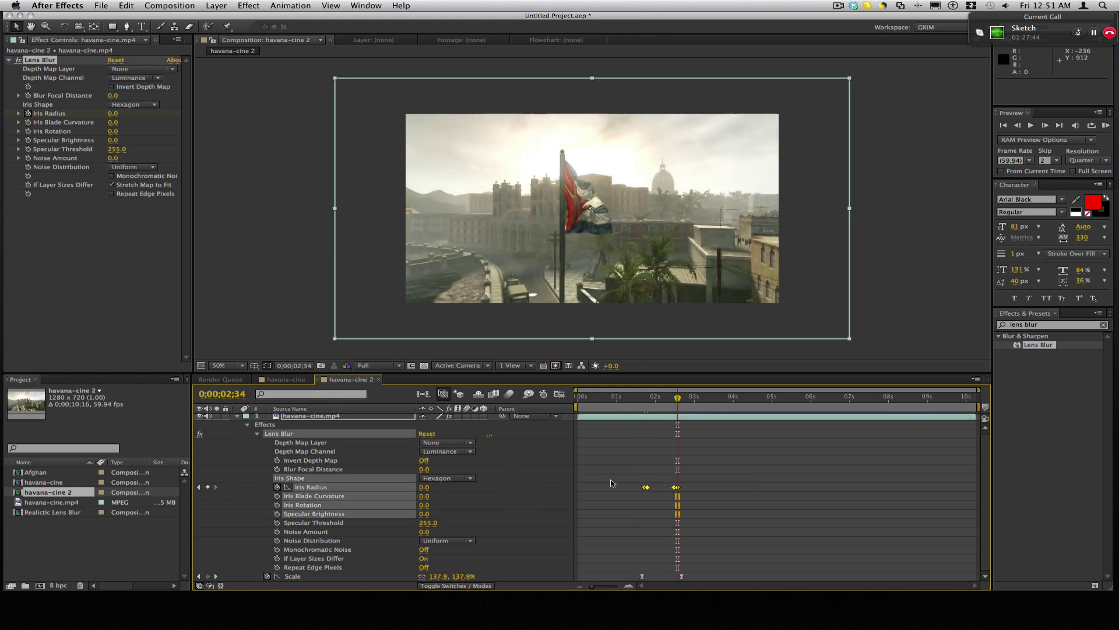
right_click(647, 491)
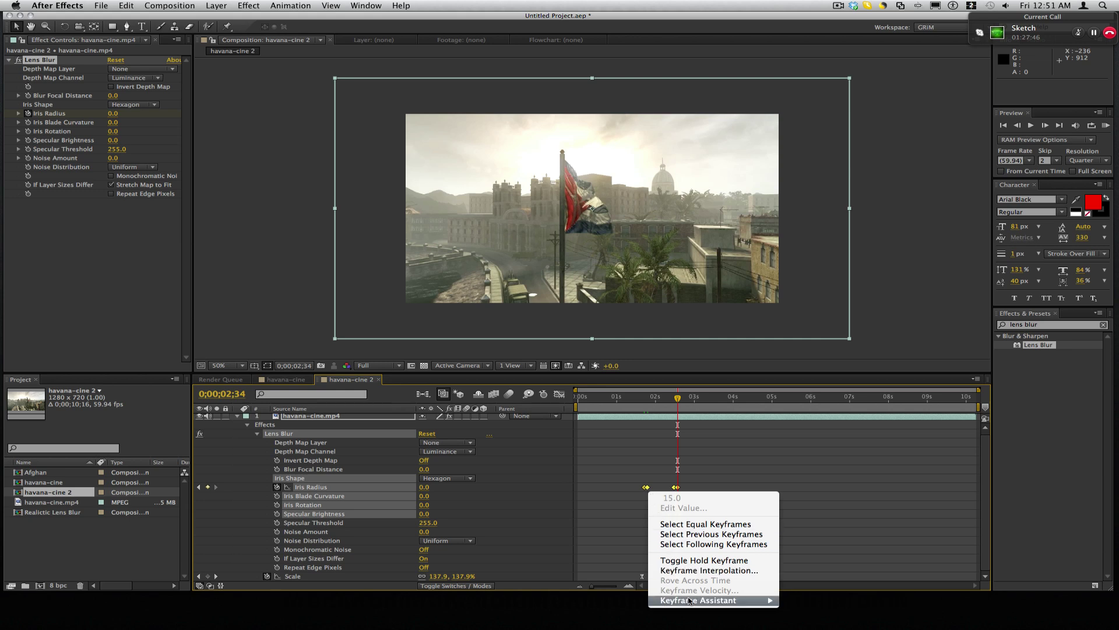
mouse_move(690, 600)
left_click(837, 566)
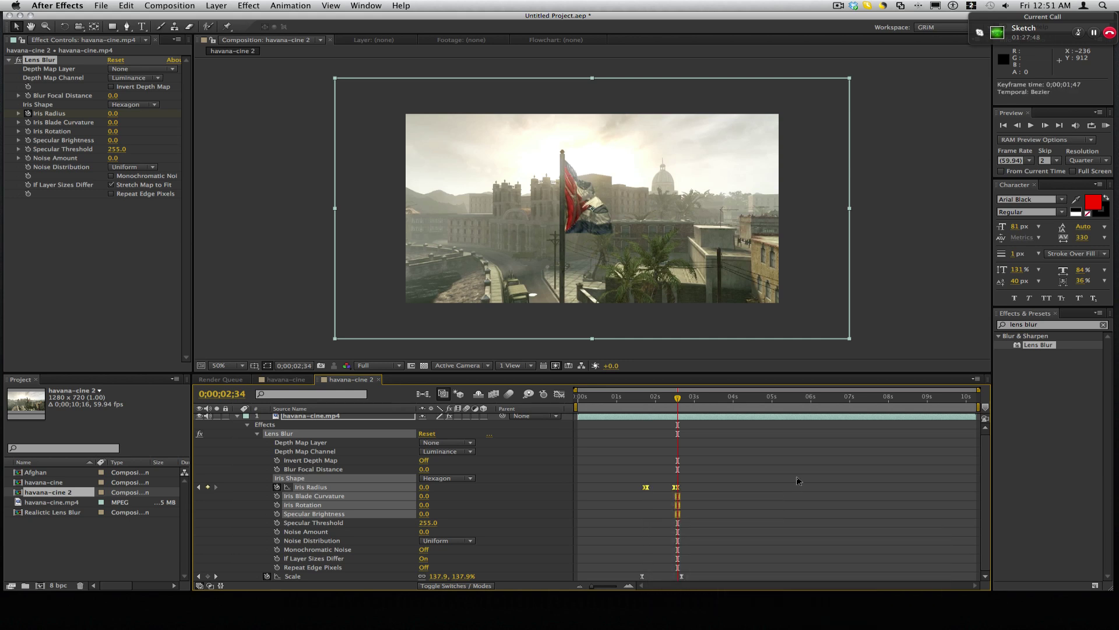
left_click(796, 481)
key("KP_0")
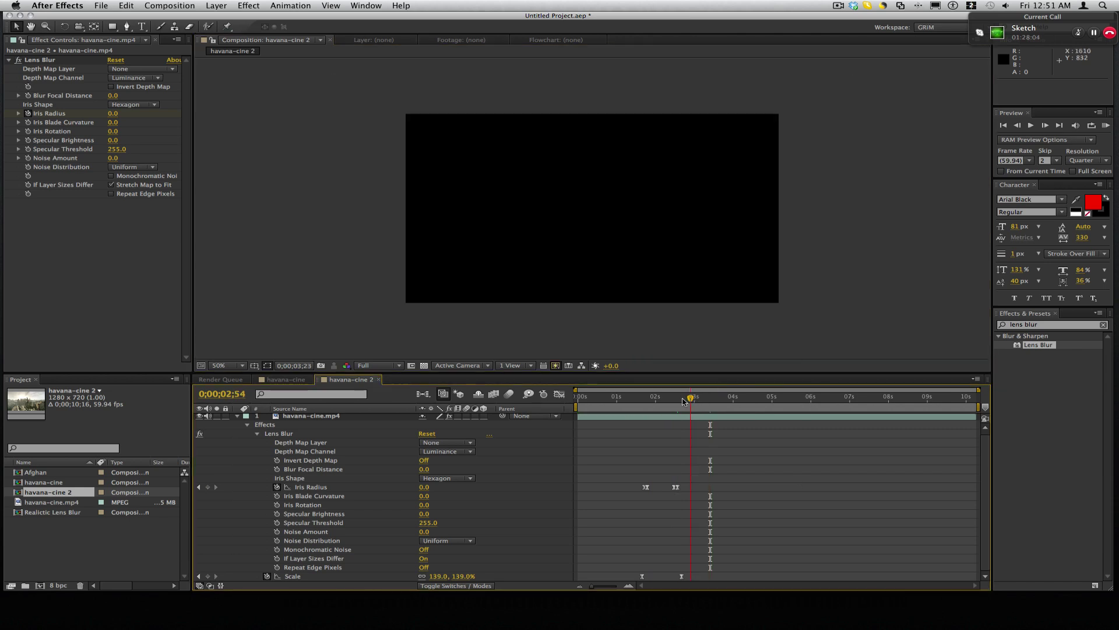
mouse_move(683, 400)
left_mouse_down()
mouse_move(644, 404)
mouse_move(693, 402)
left_mouse_up()
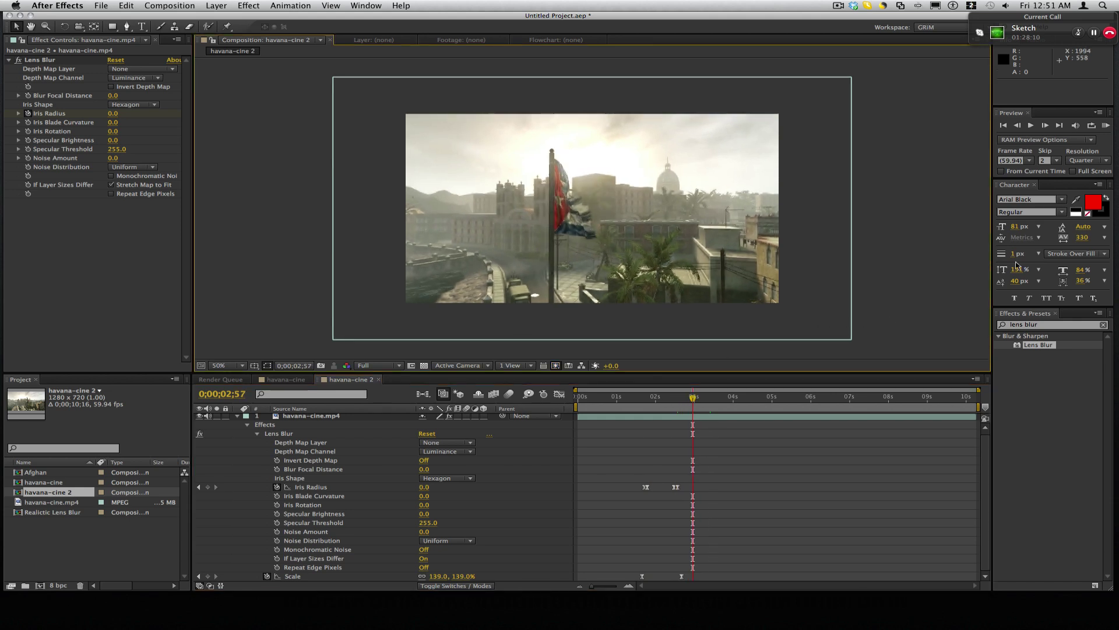
Try the Sick CC's Cinematic CC preset on the clip, then delete its Looks effect.
left_click(1103, 325)
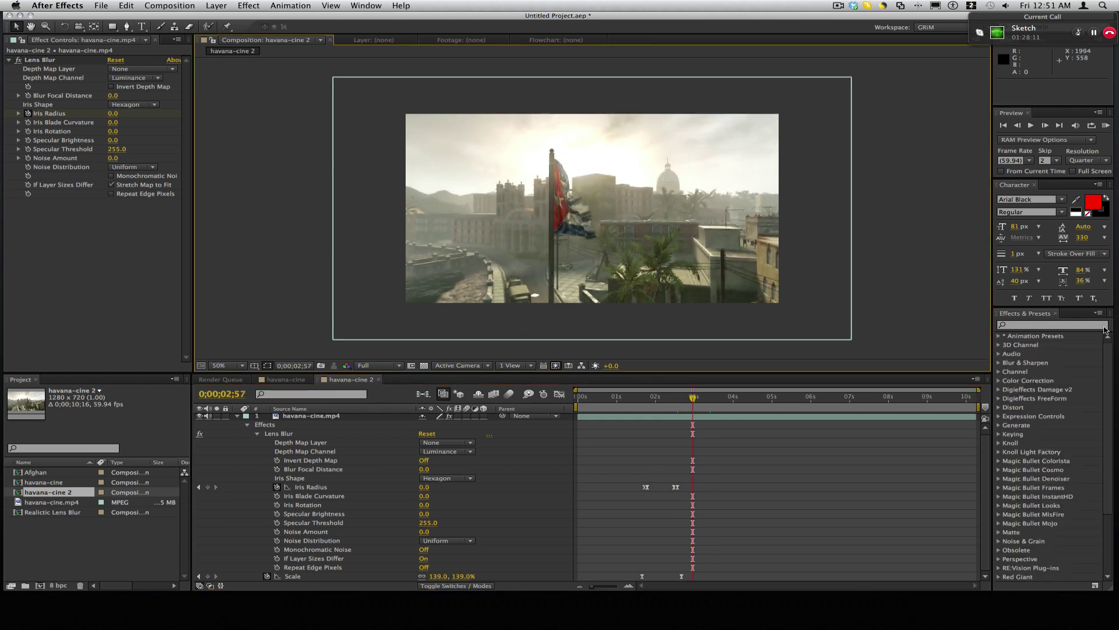
left_click(998, 336)
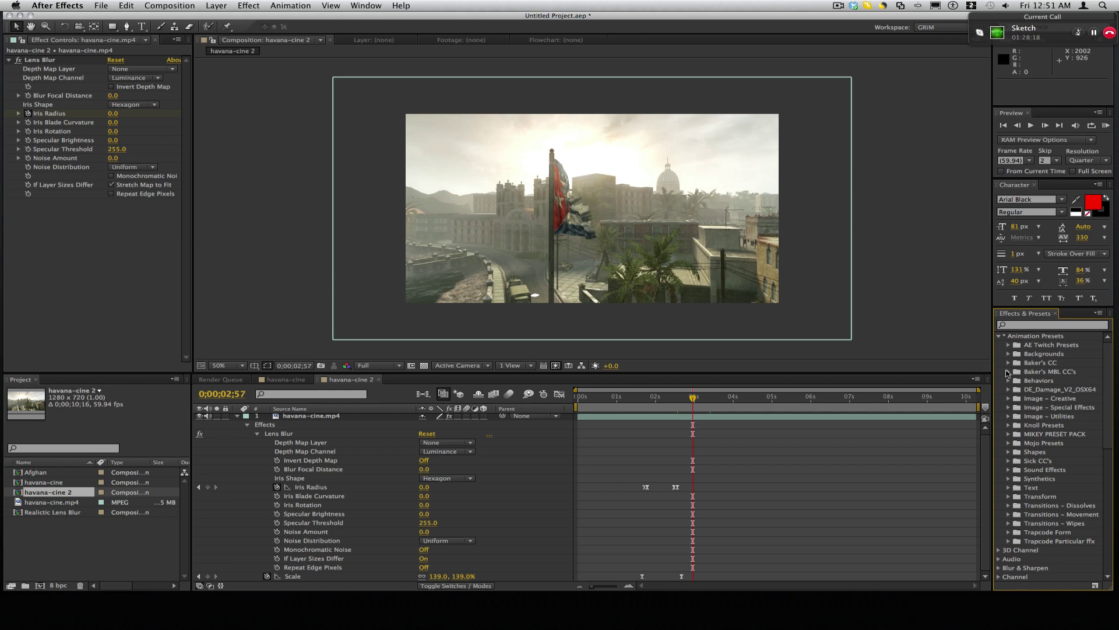
left_click(1009, 462)
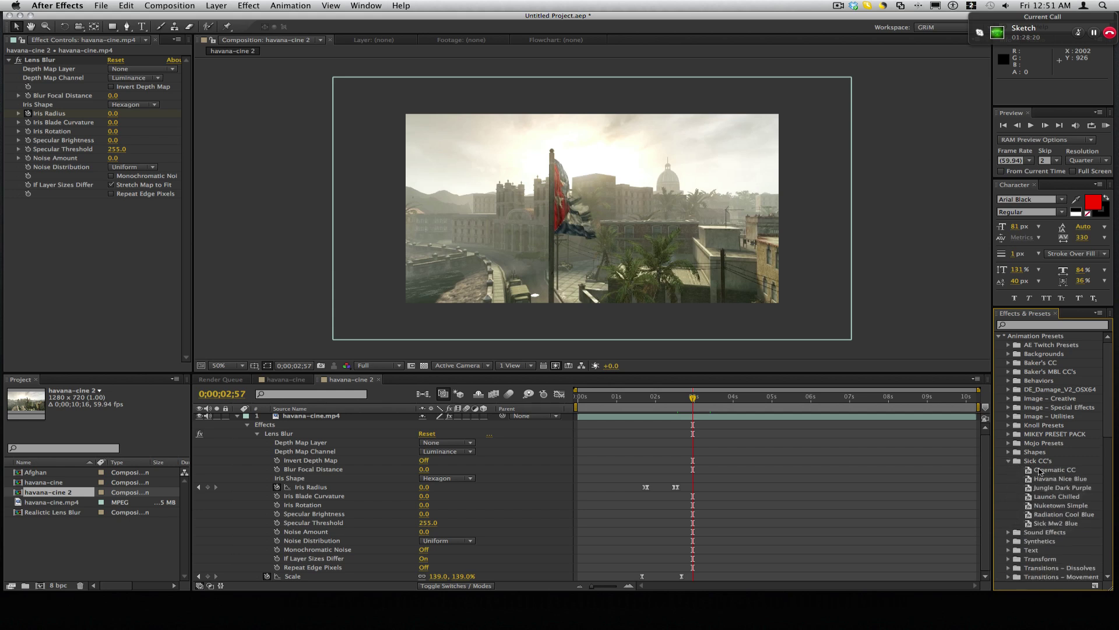
left_click_drag(1048, 474, 754, 418)
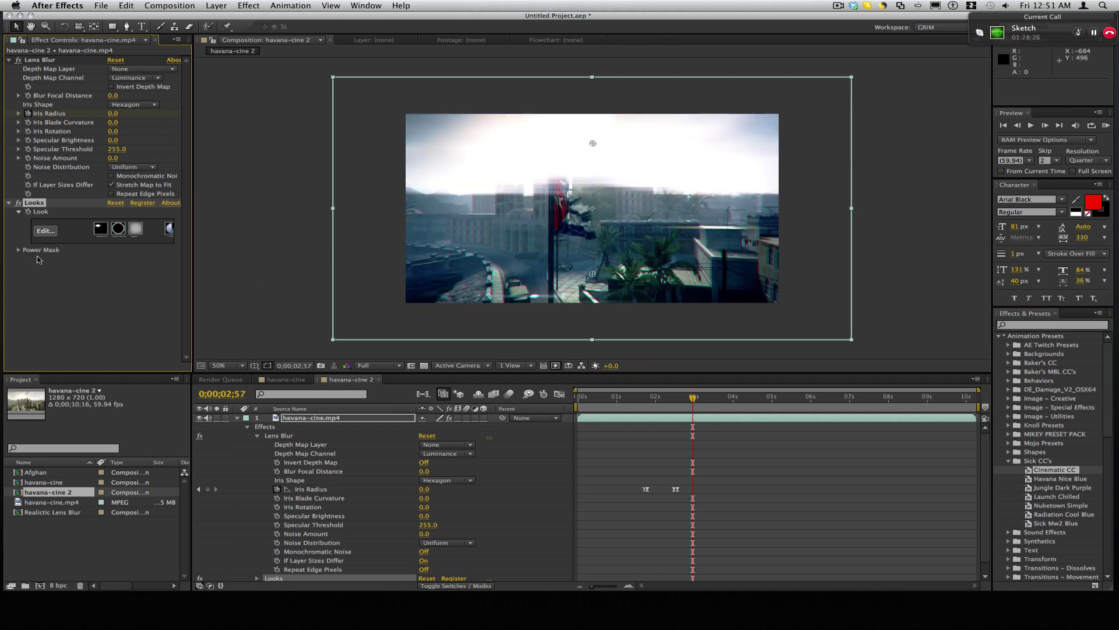
left_click(46, 230)
left_click(41, 204)
key("Delete")
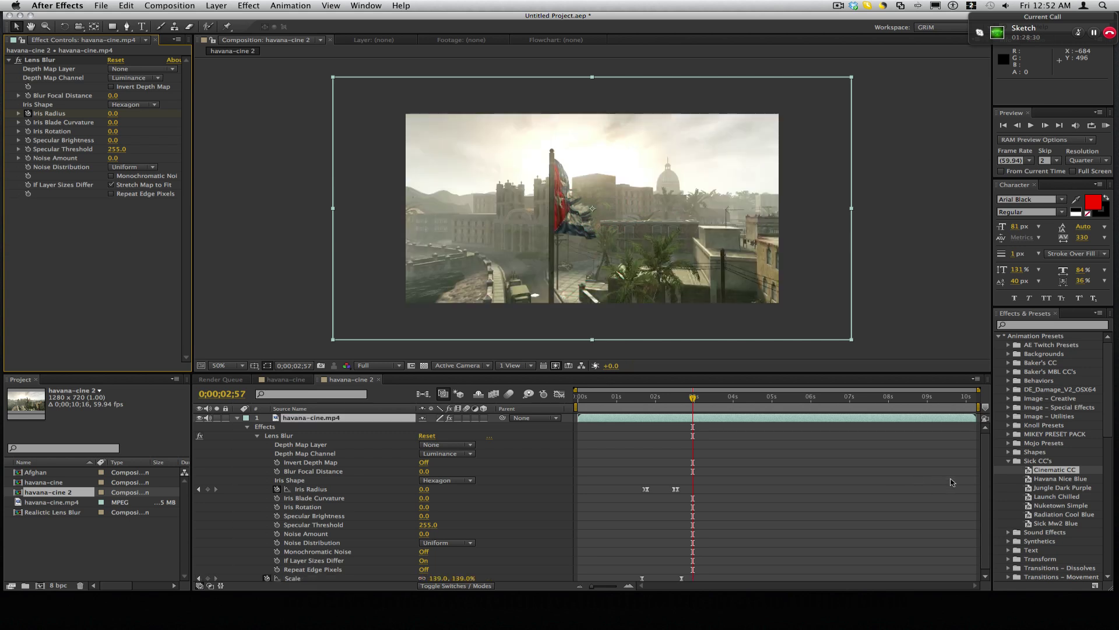
Apply the Havana Nice Blue preset to the clip and RAM-preview the grade.
left_click_drag(1062, 482, 750, 420)
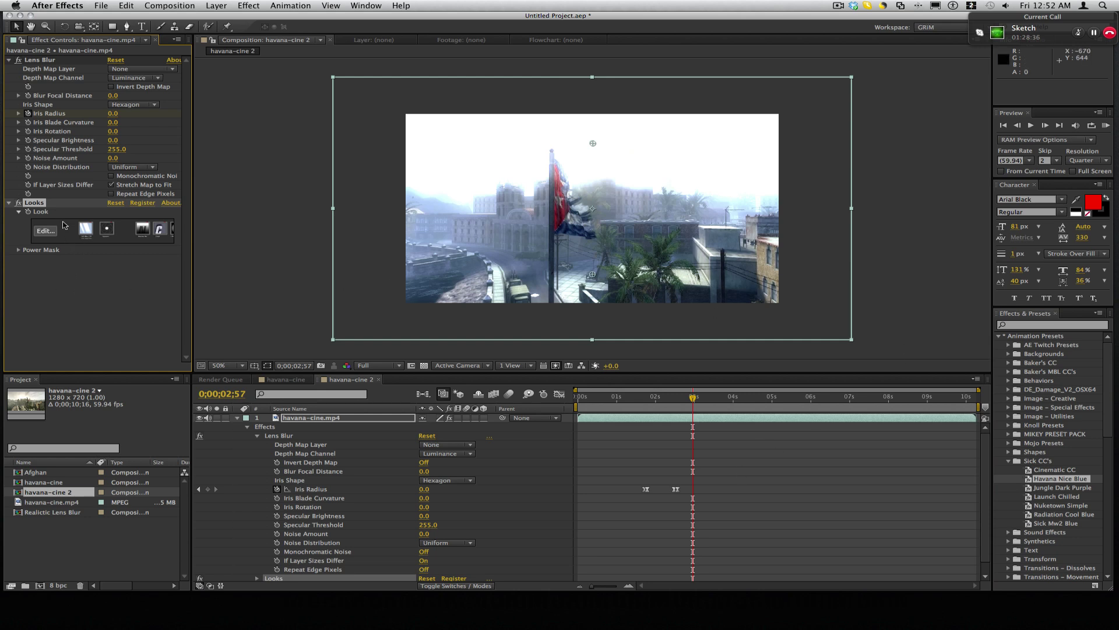
left_click(71, 275)
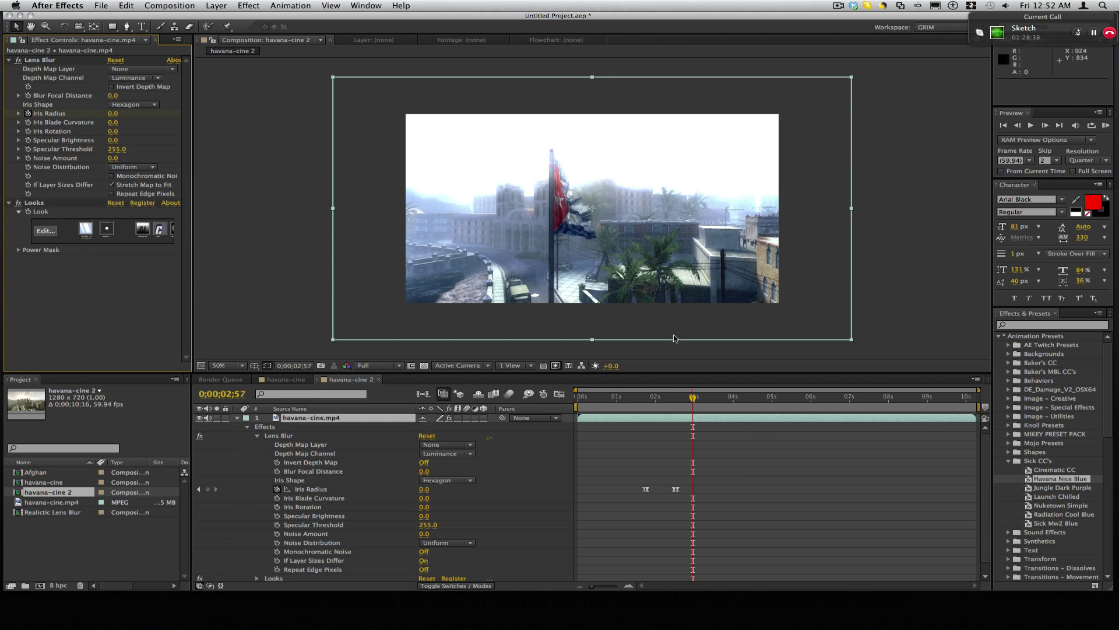
key("KP_0")
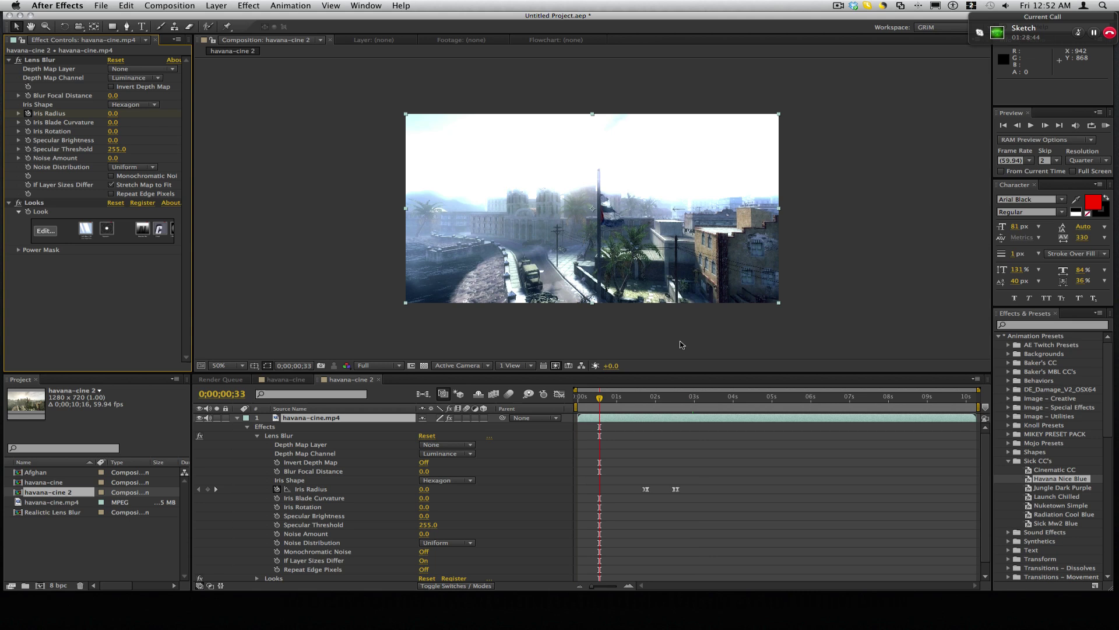
left_click(842, 313)
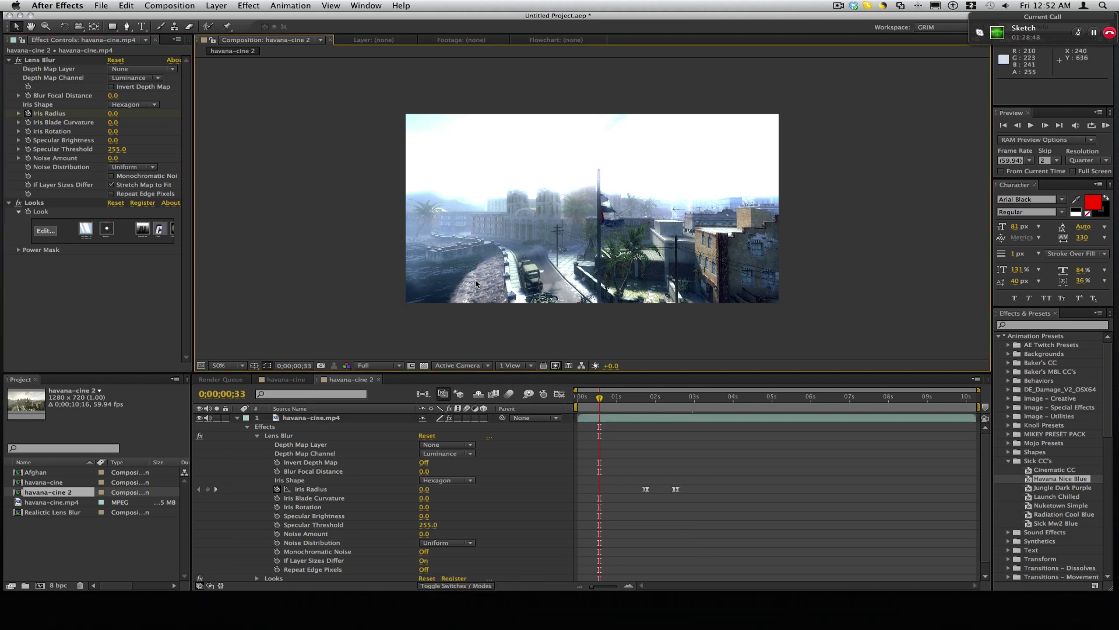
Bring the Finder desktop forward, hiding After Effects, so havana-cine.mov is visible.
mouse_move(1, 1)
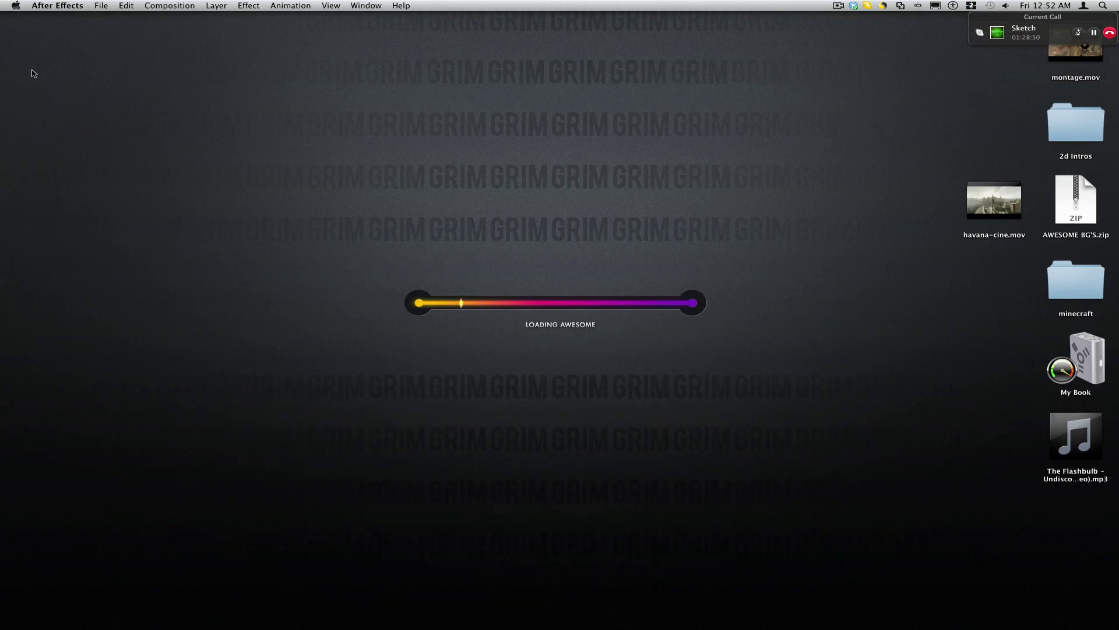
left_click_drag(34, 73, 287, 126)
left_click_drag(100, 120, 683, 390)
mouse_move(646, 626)
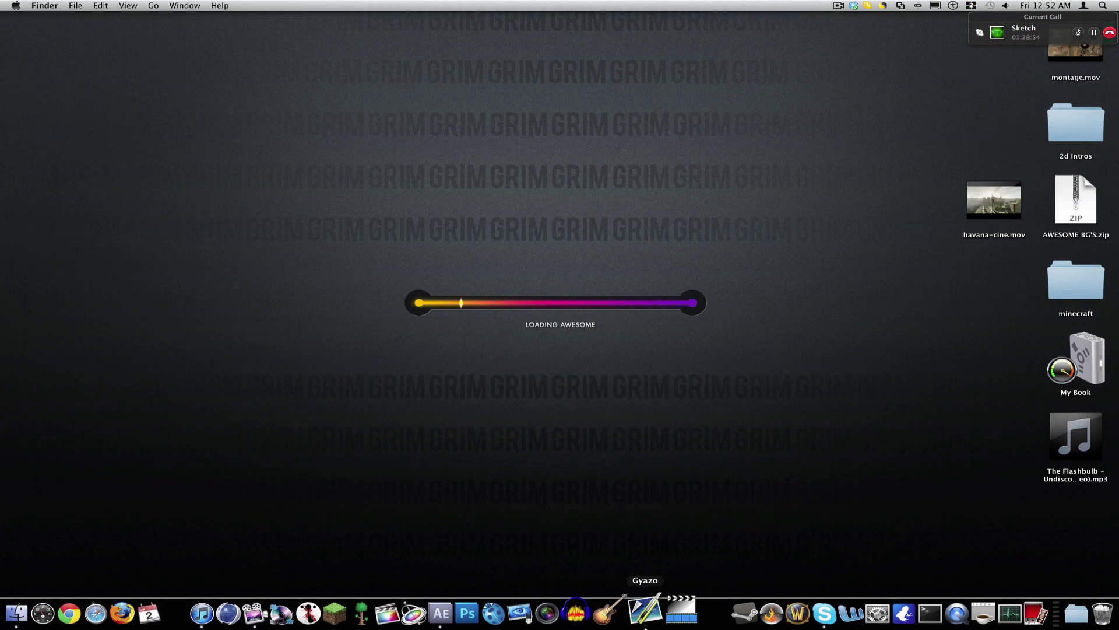